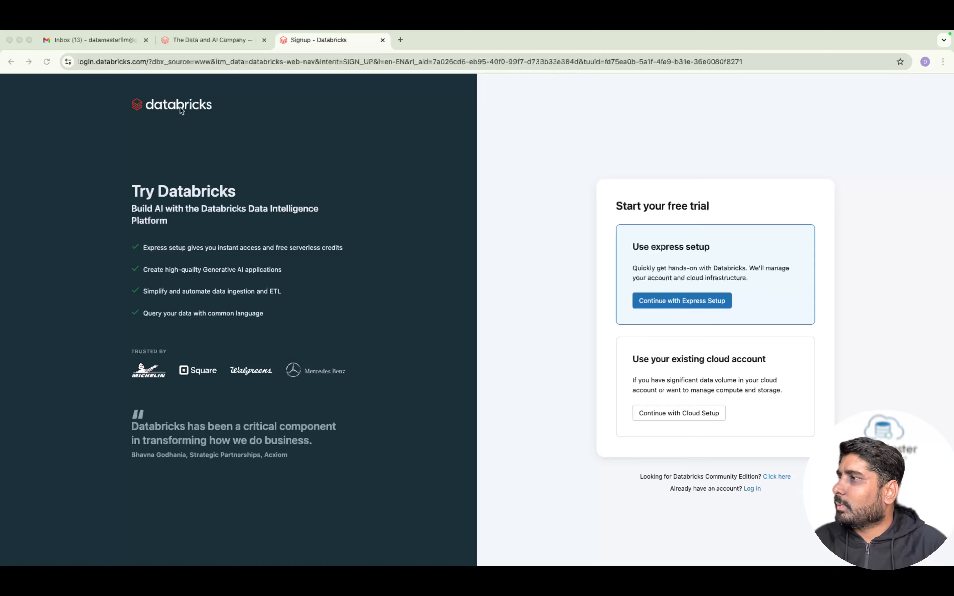
Check the homepage, then go from the free trial signup to the Community Edition signup page
{"action": "left_click", "coordinate": [194, 35]}
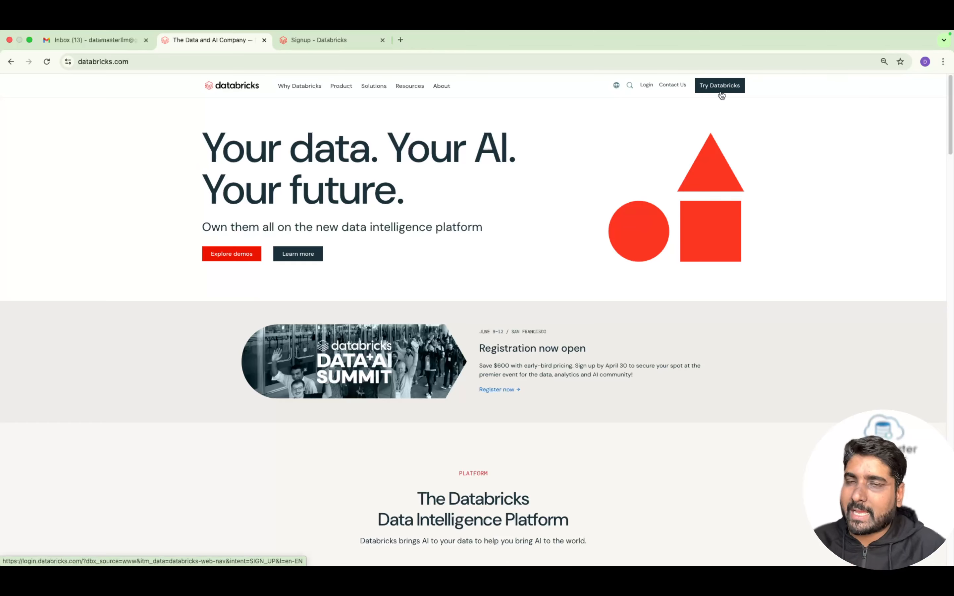
{"action": "left_click", "coordinate": [351, 35]}
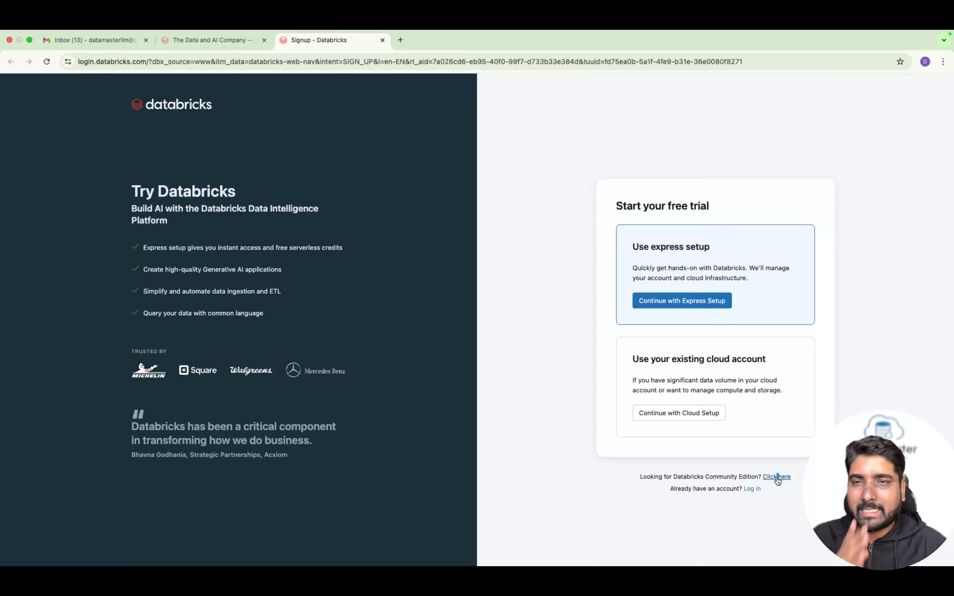
{"action": "left_click", "coordinate": [777, 477]}
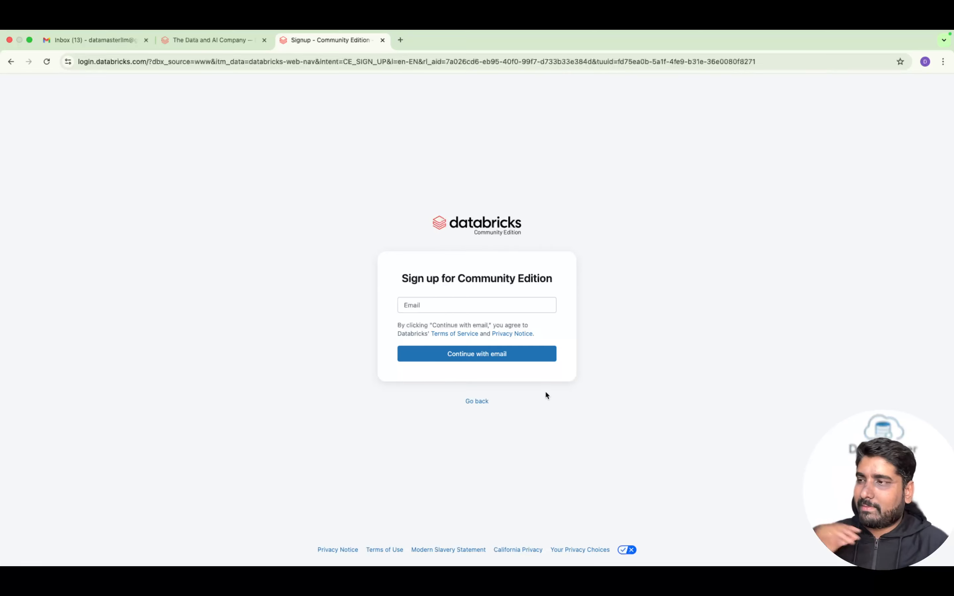
Paste the account e-mail, submit it, and paste the emailed verification code
{"action": "left_click", "coordinate": [496, 312]}
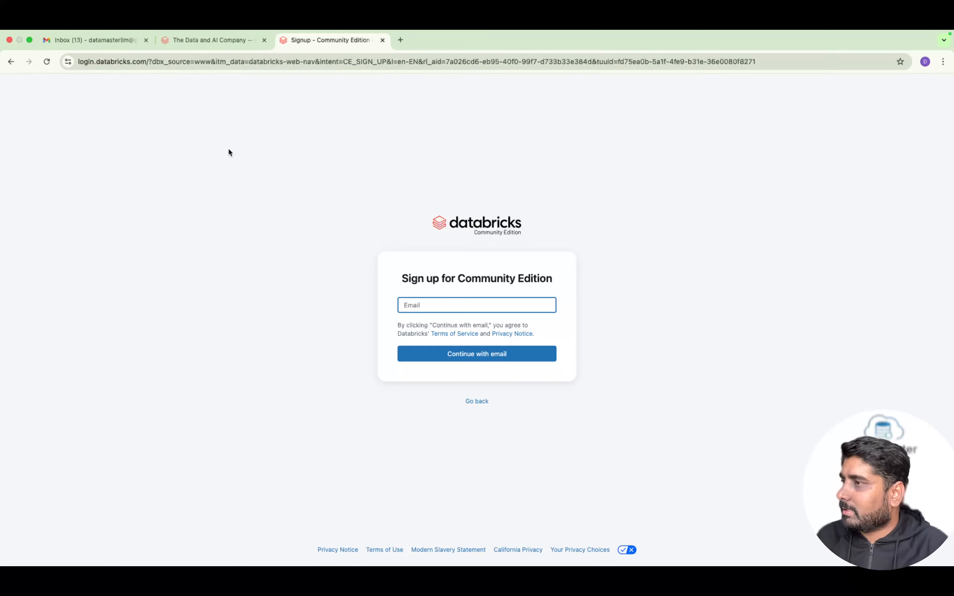
{"action": "key", "text": "super+v"}
{"action": "left_click_drag", "start_coordinate": [494, 304], "coordinate": [356, 304]}
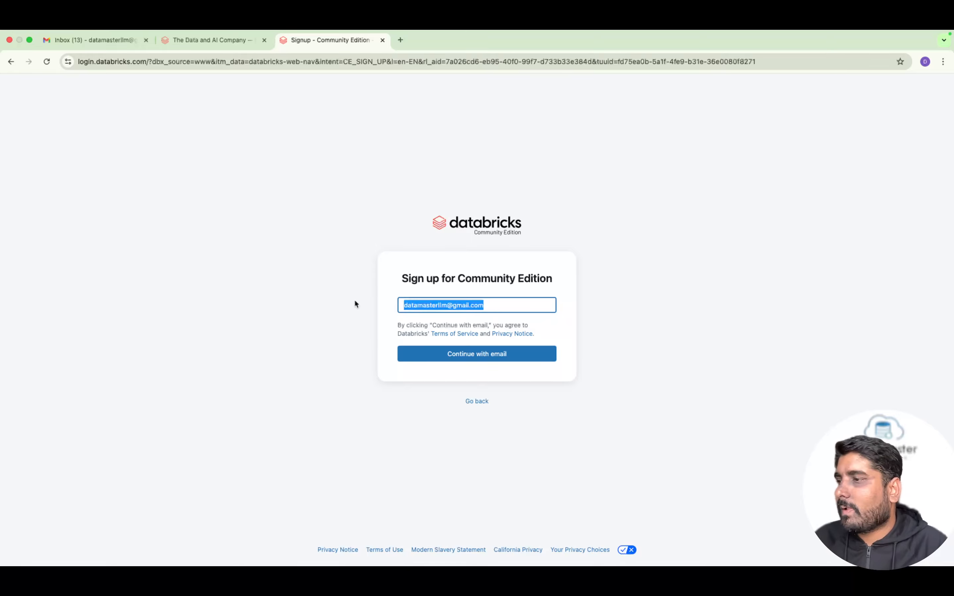
{"action": "left_click", "coordinate": [487, 306]}
{"action": "left_click", "coordinate": [478, 359]}
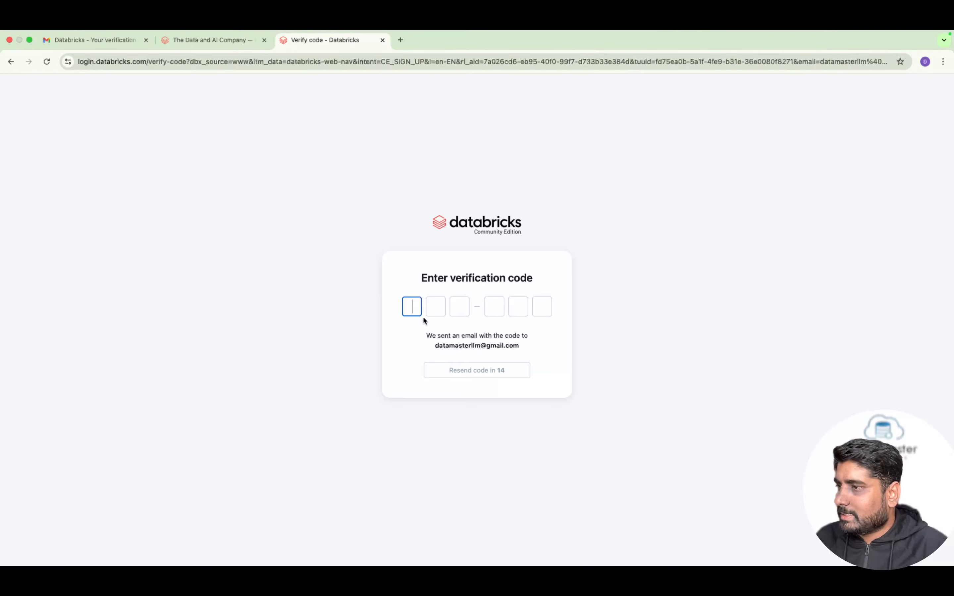
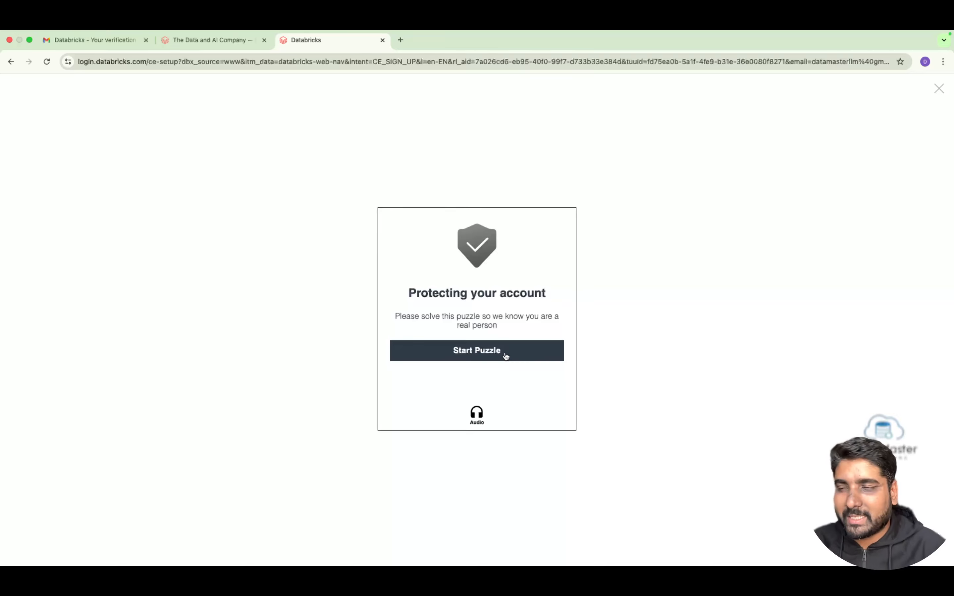
Start the puzzle and rotate the boot until it matches the hand's direction
{"action": "left_click", "coordinate": [506, 356]}
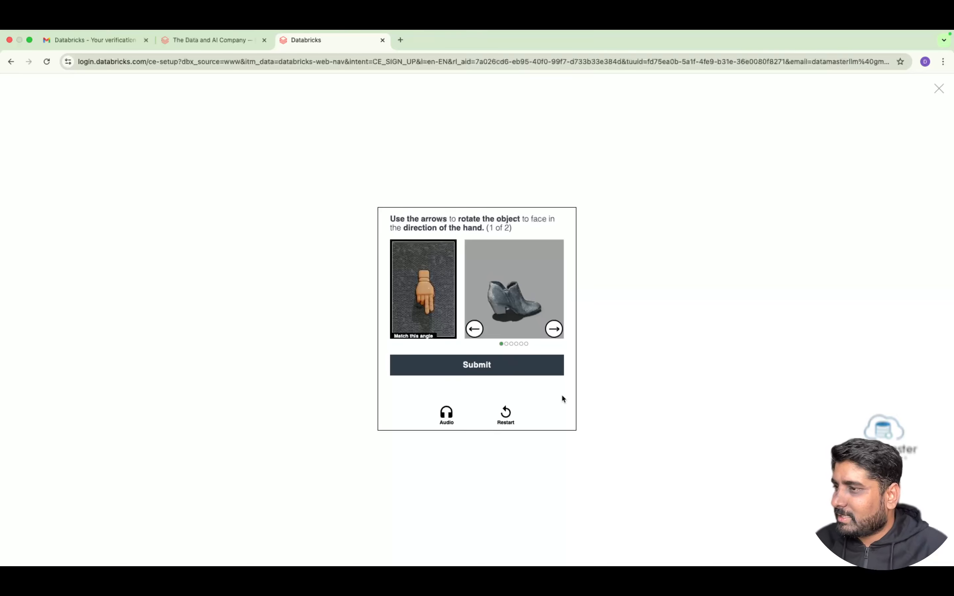
{"action": "left_click", "coordinate": [555, 332]}
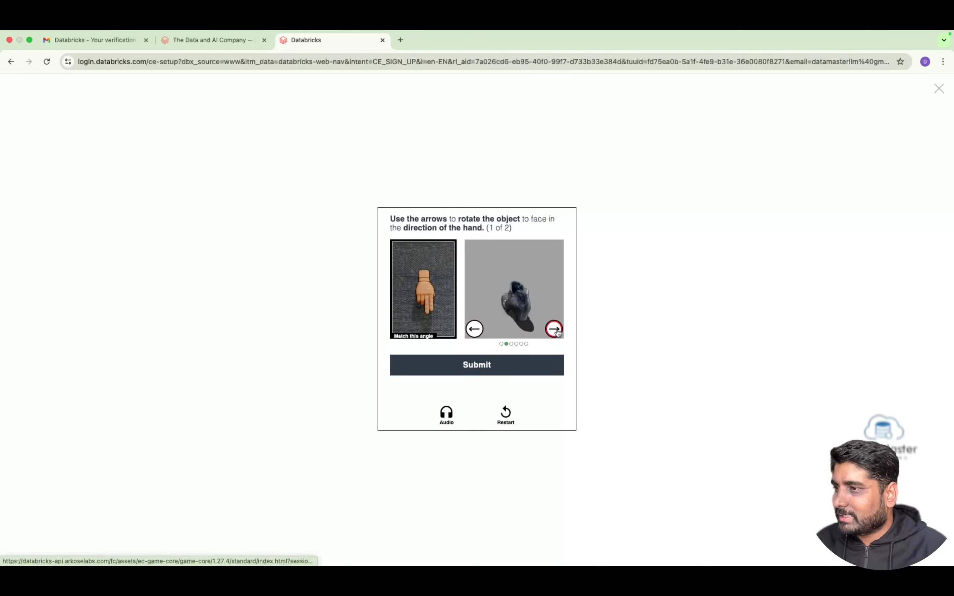
{"action": "left_click", "coordinate": [557, 332]}
{"action": "left_click", "coordinate": [558, 333]}
{"action": "left_click", "coordinate": [557, 333]}
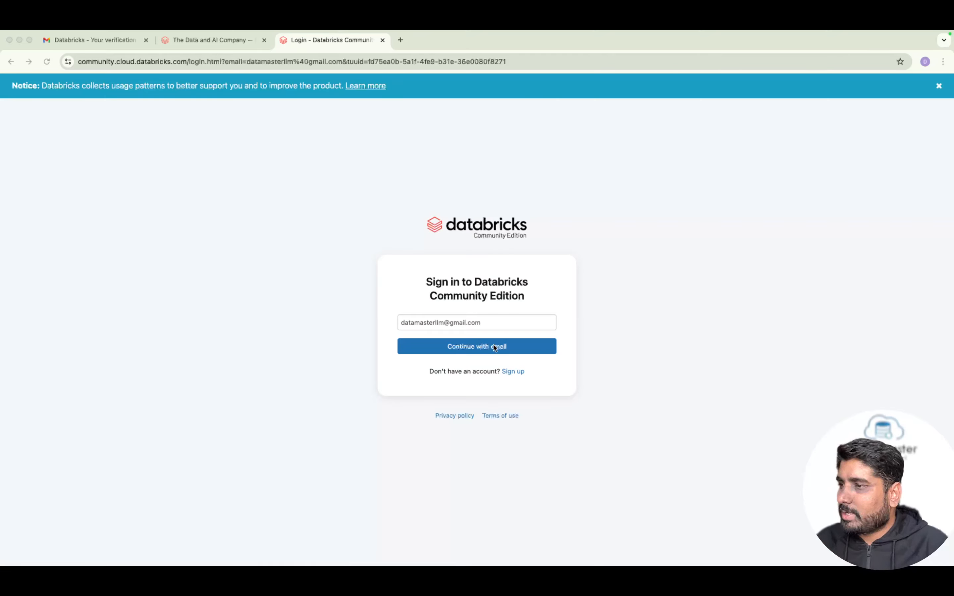
Submit the e-mail to sign in and switch to the mail to get the code
{"action": "left_click", "coordinate": [476, 347]}
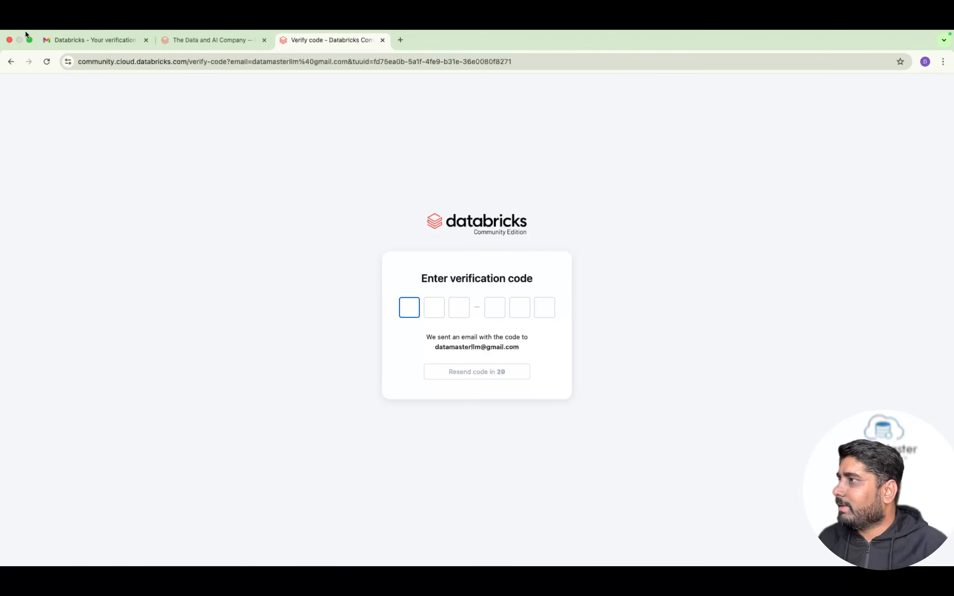
{"action": "left_click", "coordinate": [73, 43]}
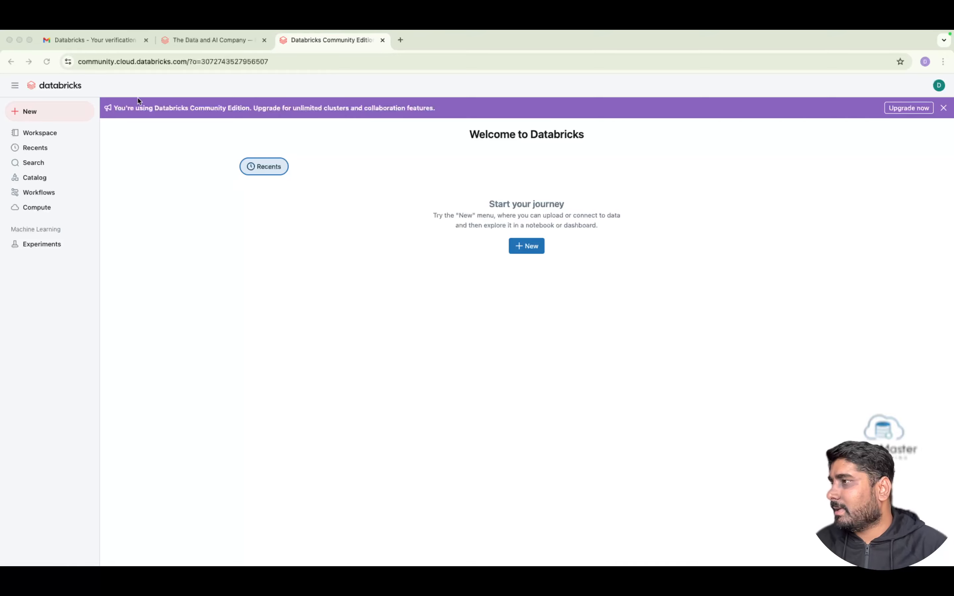
Dismiss the Community Edition upgrade banner and collapse then re-expand the sidebar
{"action": "left_click", "coordinate": [462, 99]}
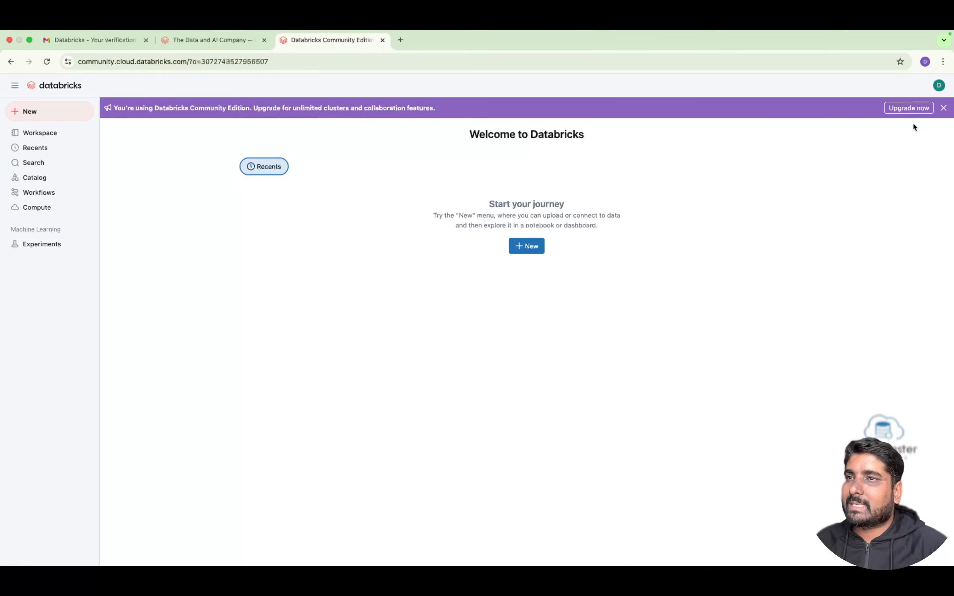
{"action": "left_click", "coordinate": [945, 109]}
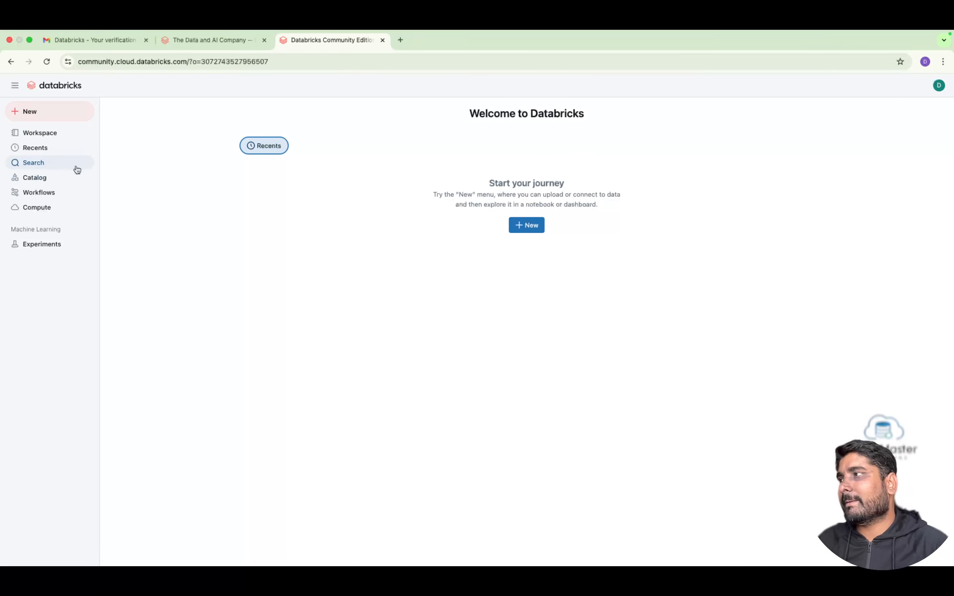
{"action": "left_click", "coordinate": [15, 86]}
{"action": "left_click", "coordinate": [16, 86]}
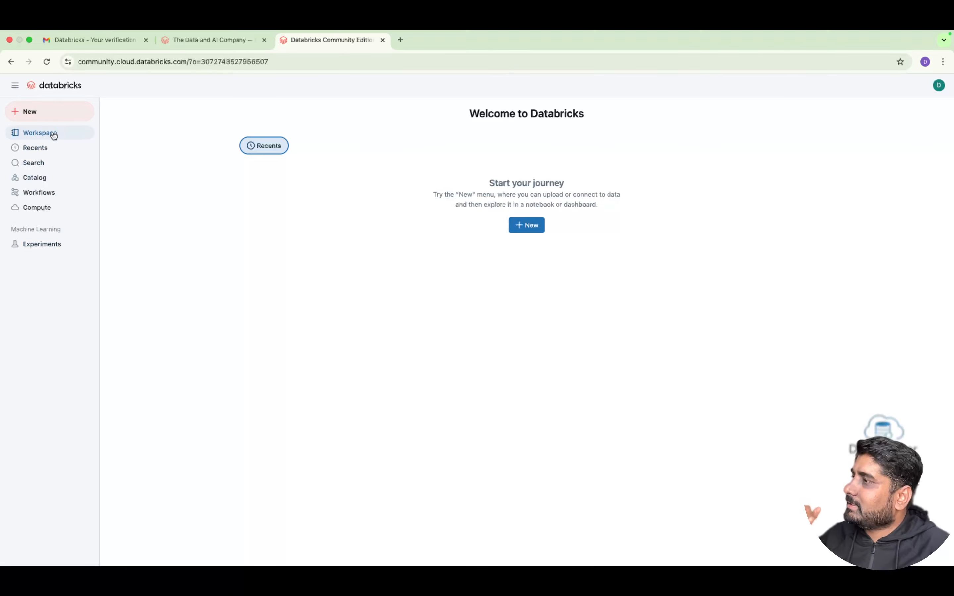
Look over the New menu's items, then open the Workspace browser
{"action": "left_click", "coordinate": [42, 115]}
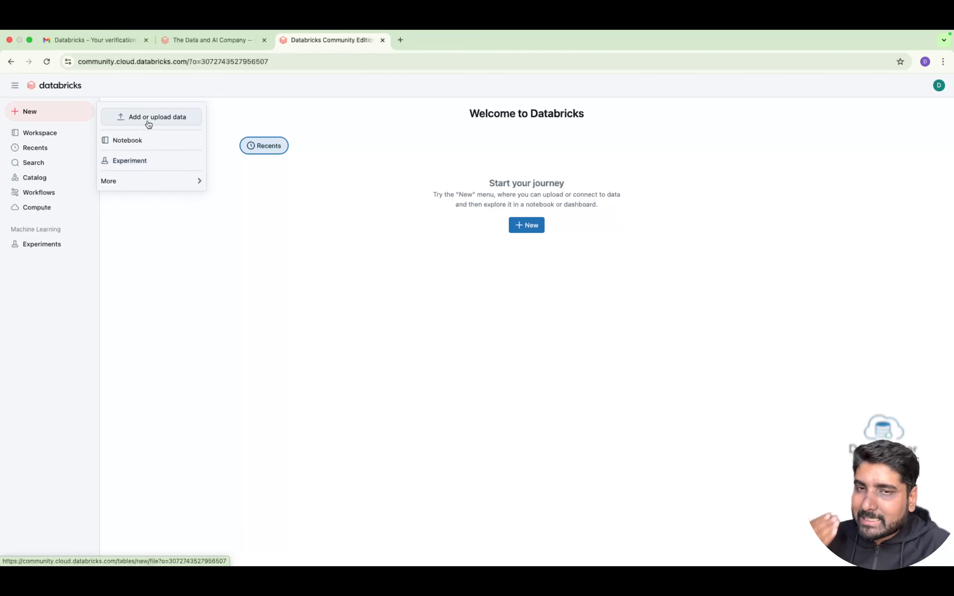
{"action": "mouse_move", "coordinate": [155, 183]}
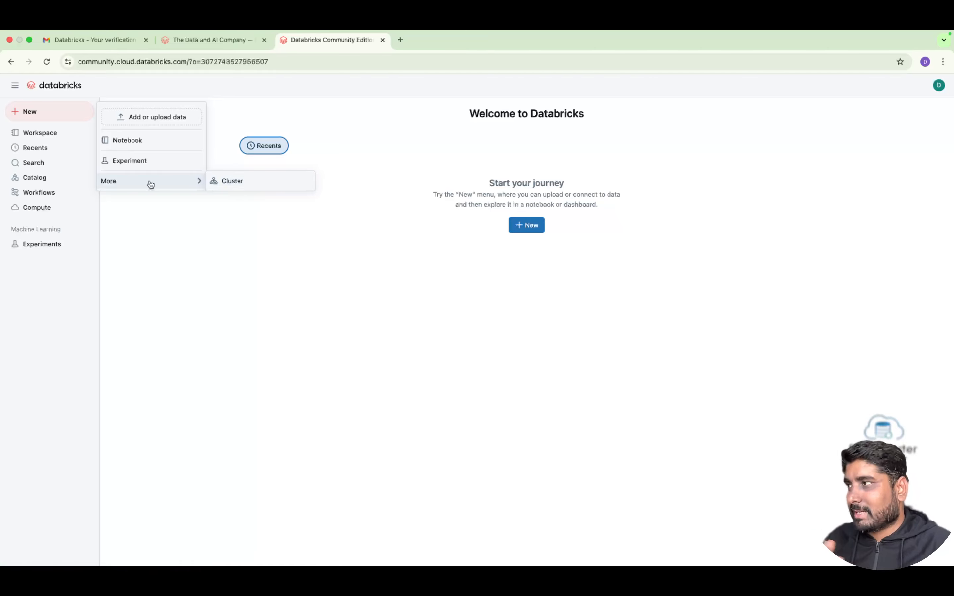
{"action": "left_click", "coordinate": [72, 131]}
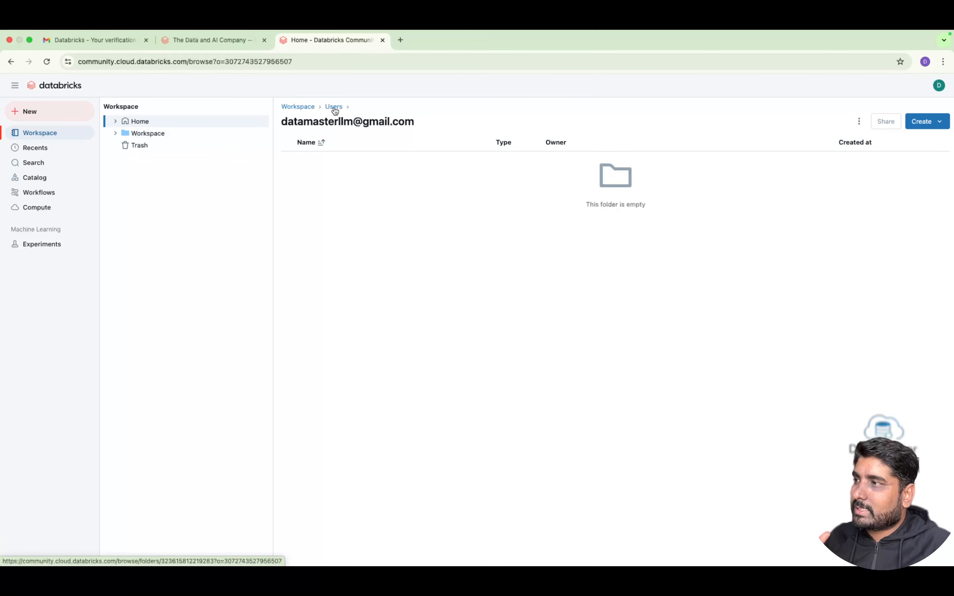
Expand the Workspace and Users nodes to reveal Shared, Users and the user's folder
{"action": "left_click_drag", "start_coordinate": [280, 122], "coordinate": [417, 128]}
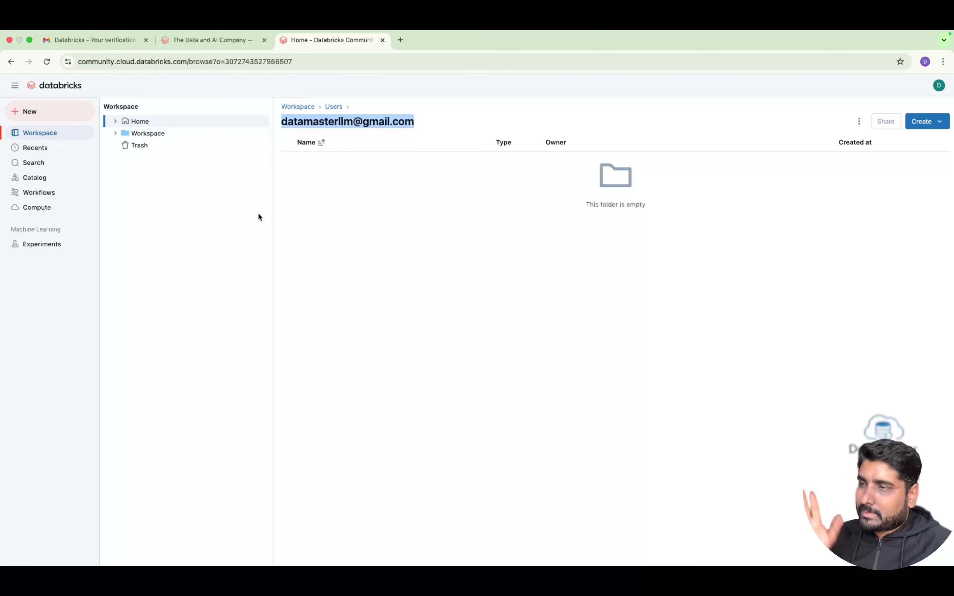
{"action": "left_click", "coordinate": [116, 133]}
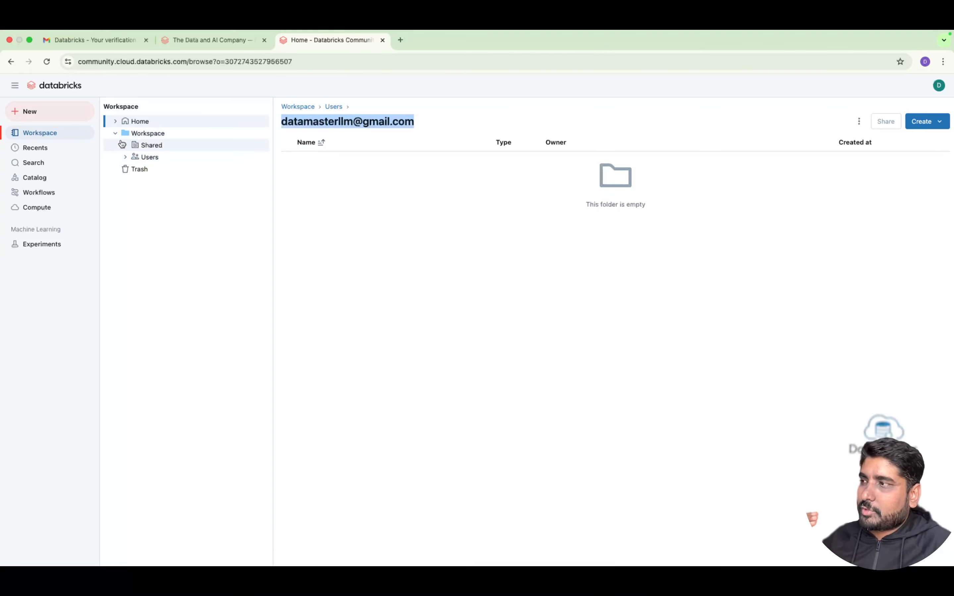
{"action": "left_click", "coordinate": [124, 157]}
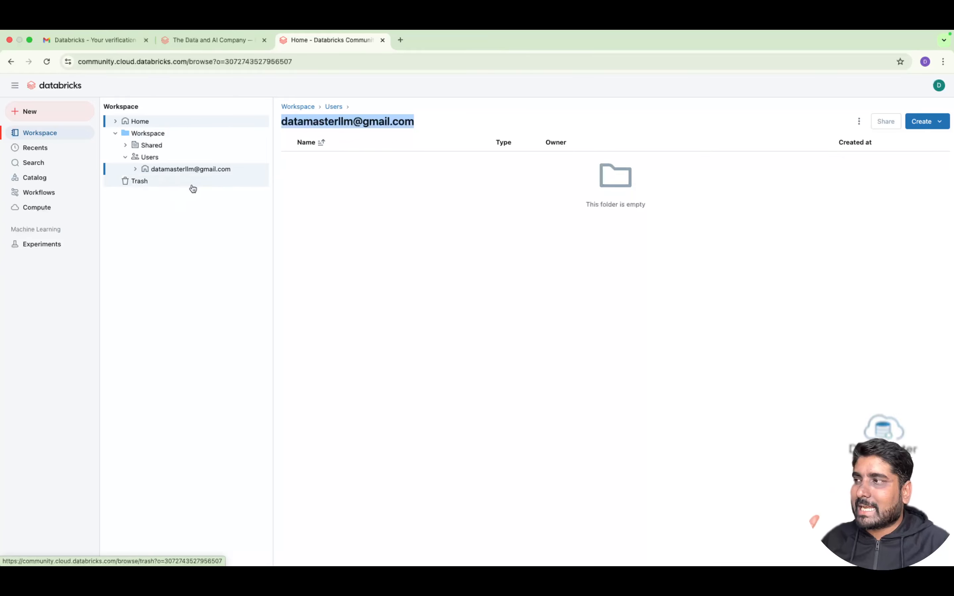
Open the Create dropdown in the home folder listing Folder, Notebook, MLflow experiment and File
{"action": "left_click", "coordinate": [299, 180]}
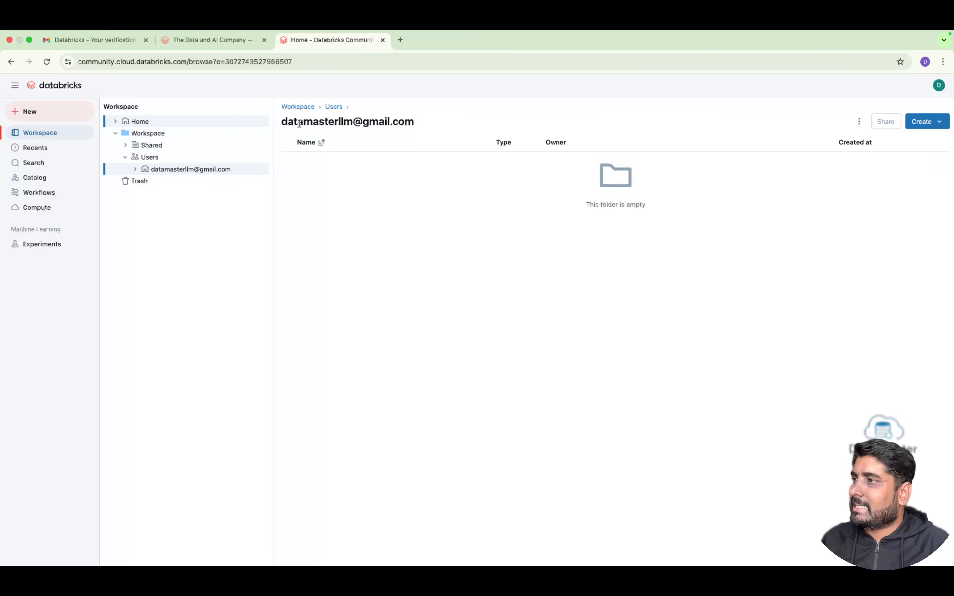
{"action": "left_click_drag", "start_coordinate": [284, 122], "coordinate": [429, 129]}
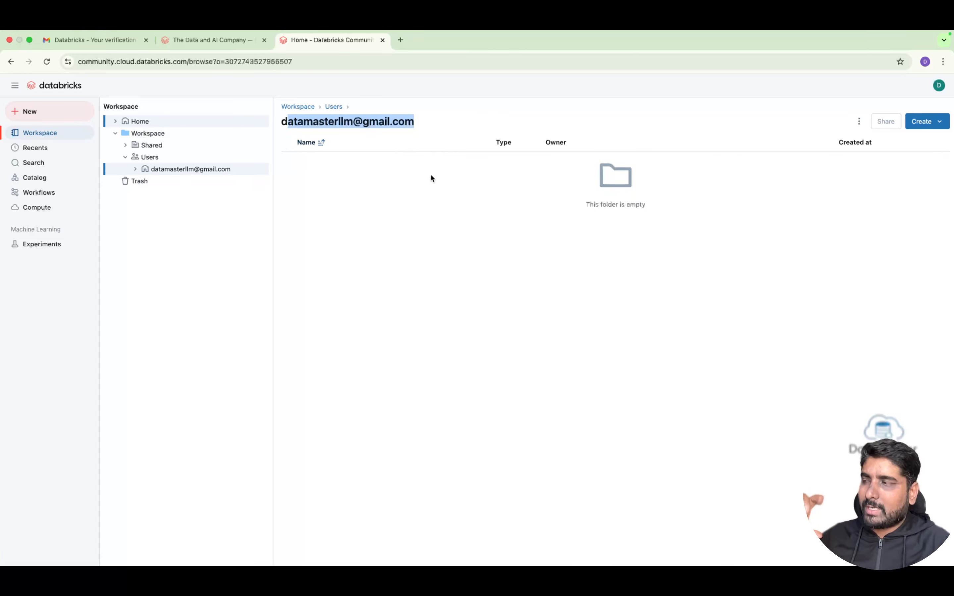
{"action": "left_click", "coordinate": [940, 120]}
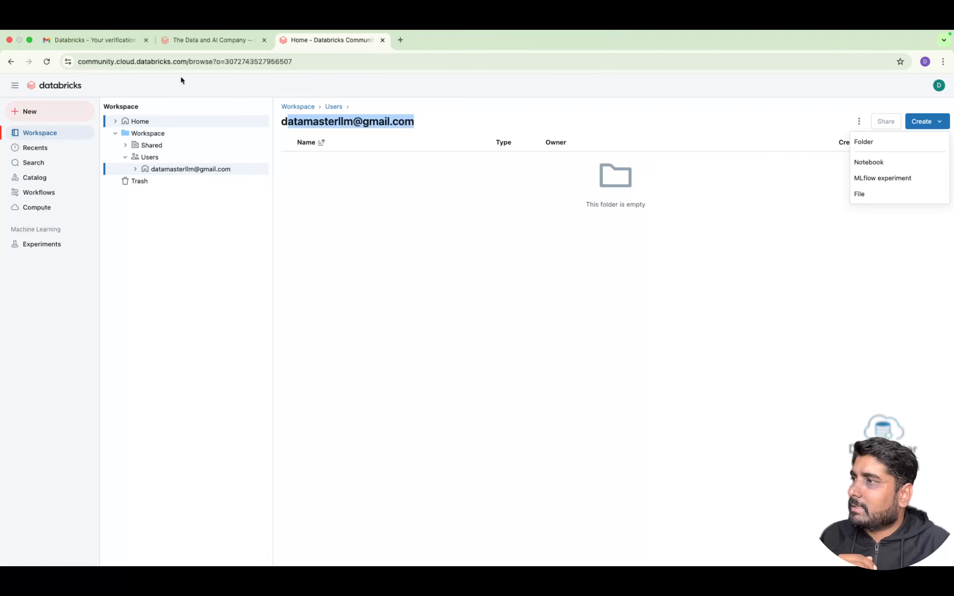
Create a folder named 'Databricks for Everyone' in the user's home folder
{"action": "left_click", "coordinate": [875, 143]}
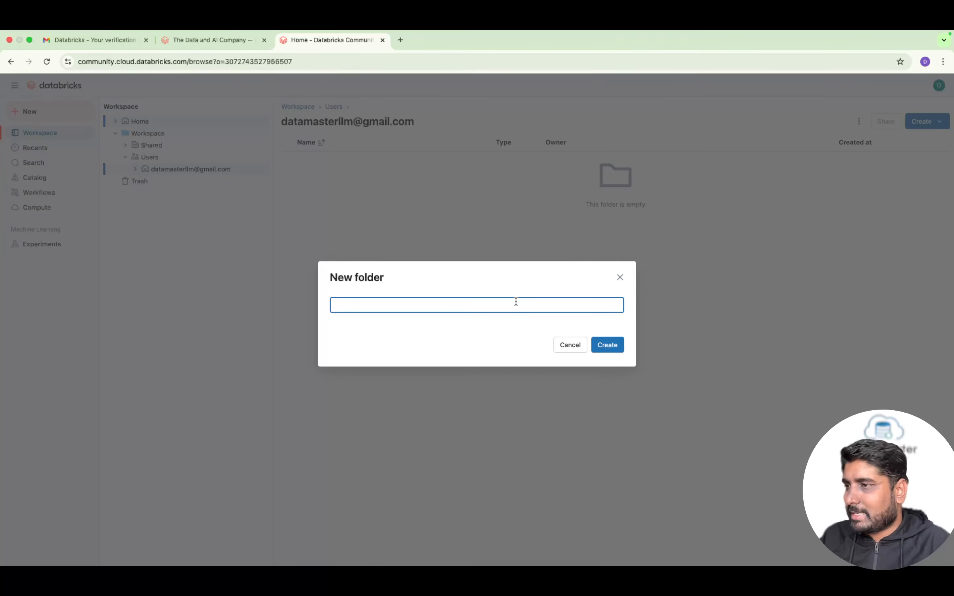
{"action": "type", "text": "Data"}
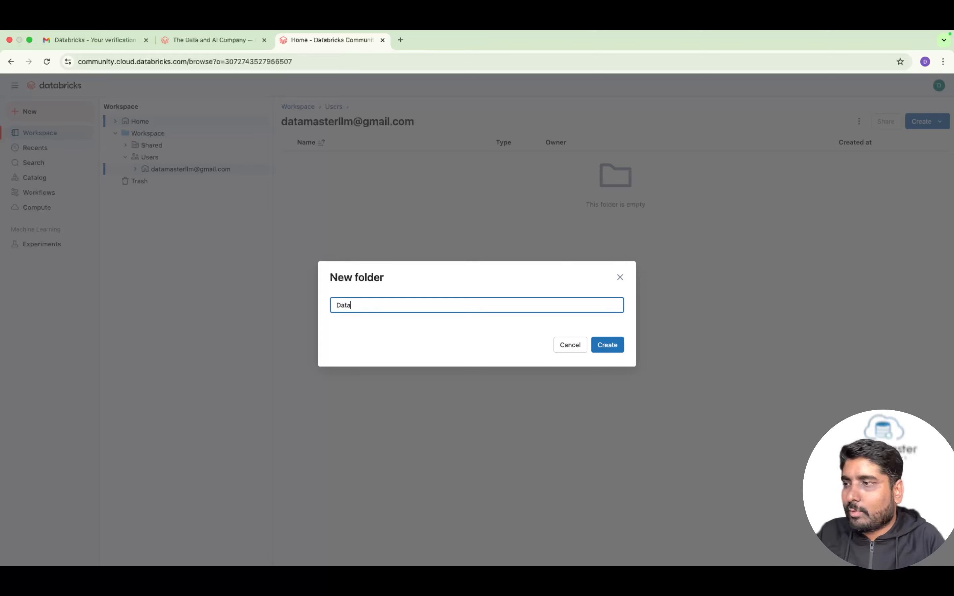
{"action": "type", "text": "bricks for Ege"}
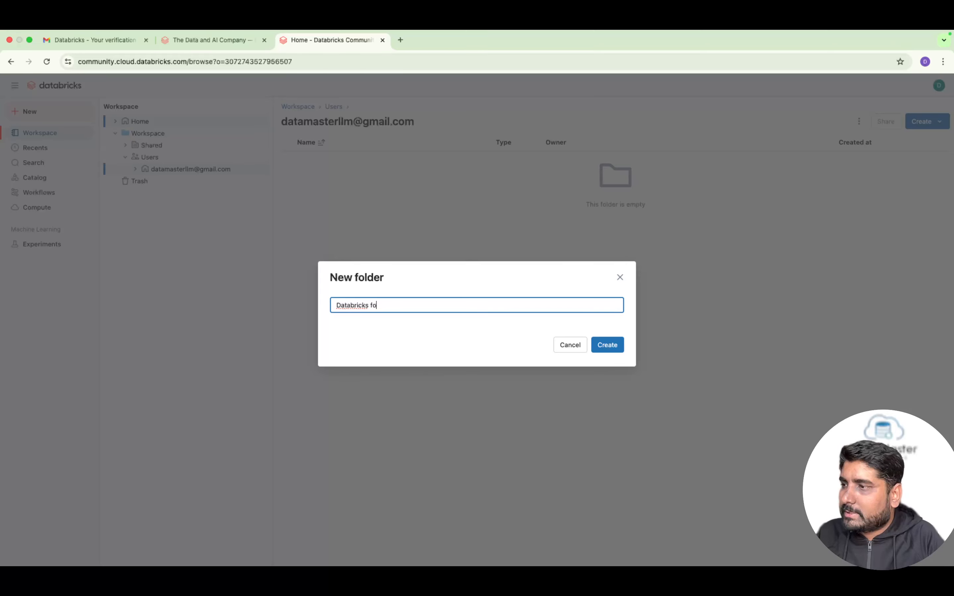
{"action": "key", "text": "BackSpace"}
{"action": "key", "text": "BackSpace"}
{"action": "type", "text": "veryone"}
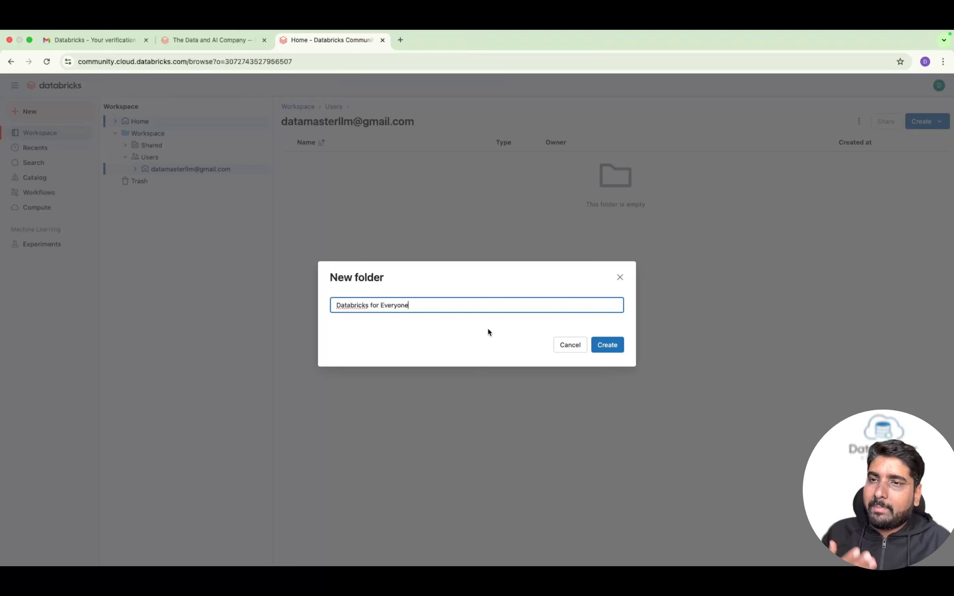
{"action": "left_click", "coordinate": [607, 346]}
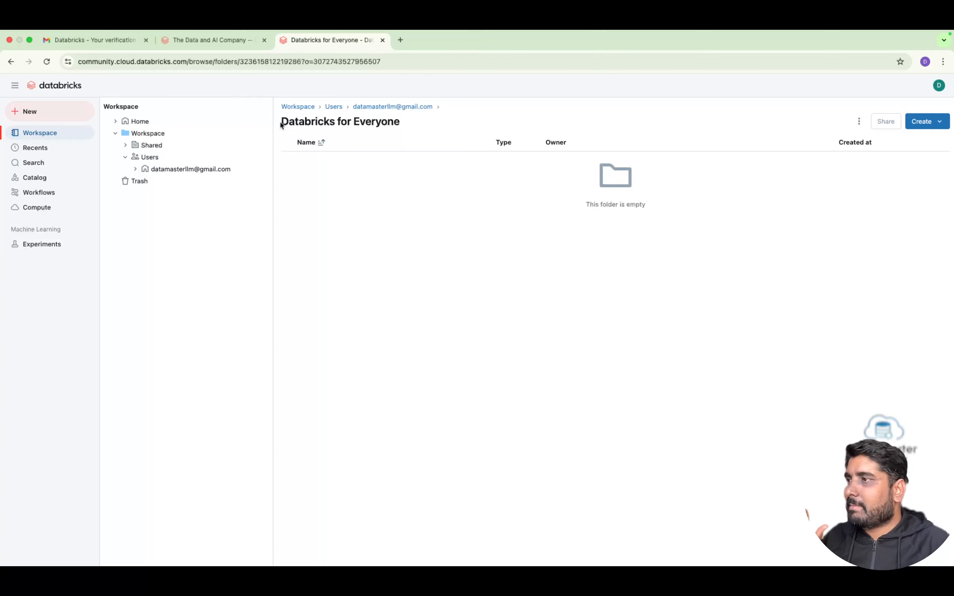
{"action": "left_click_drag", "start_coordinate": [281, 122], "coordinate": [402, 131]}
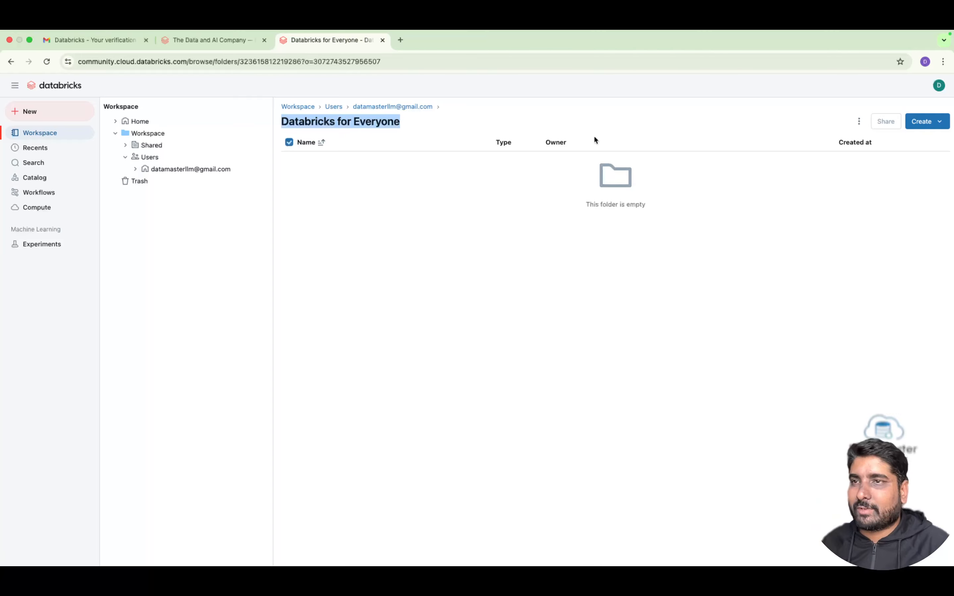
Bring up the folder's context menu and show its Create submenu options
{"action": "left_click", "coordinate": [932, 124]}
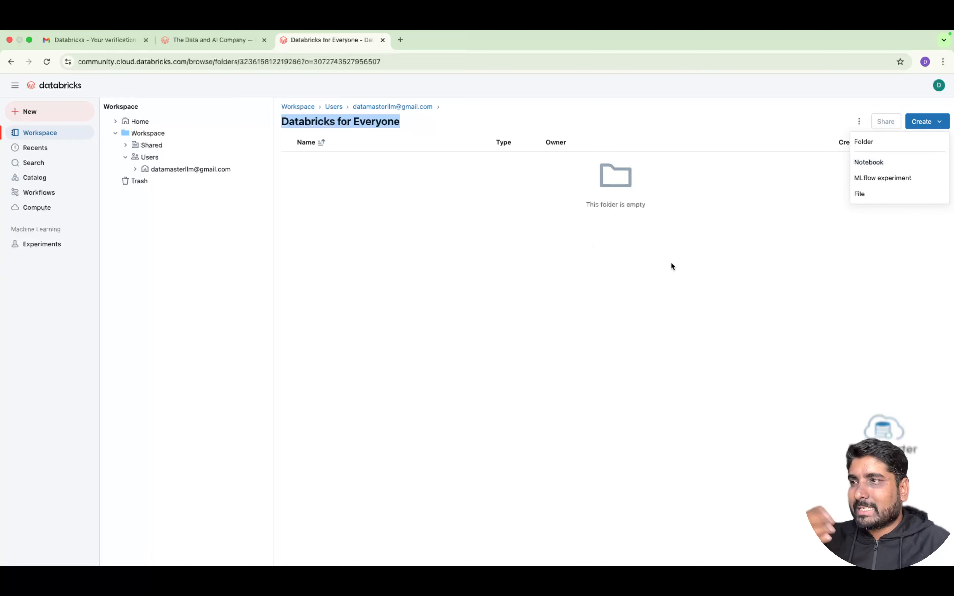
{"action": "right_click", "coordinate": [590, 243]}
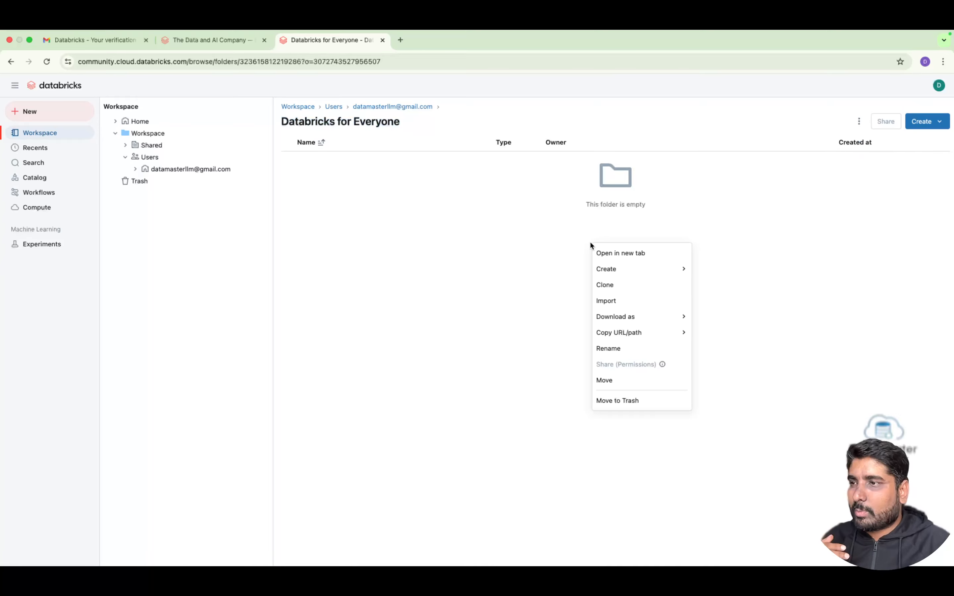
{"action": "left_click", "coordinate": [923, 121]}
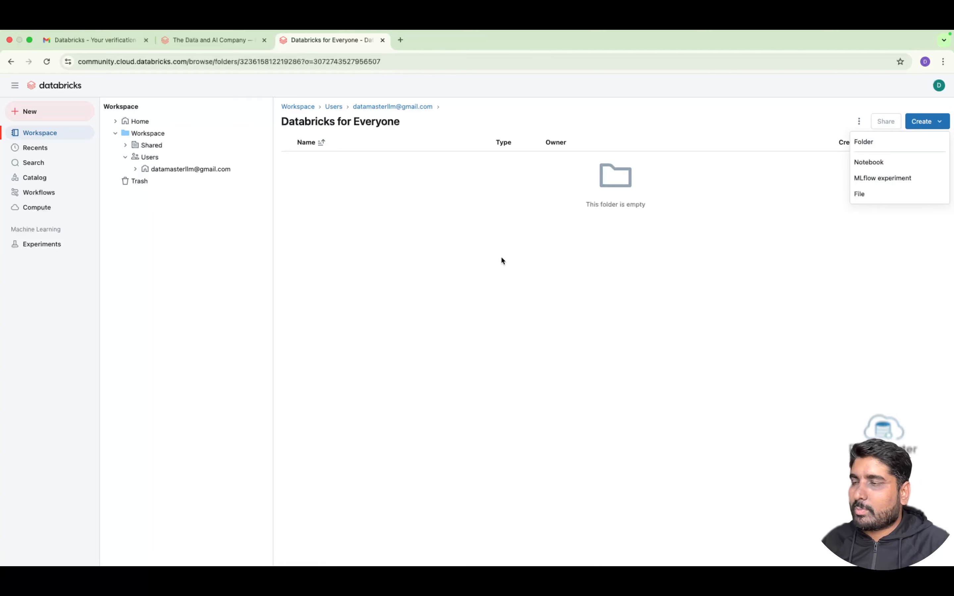
{"action": "right_click", "coordinate": [491, 257]}
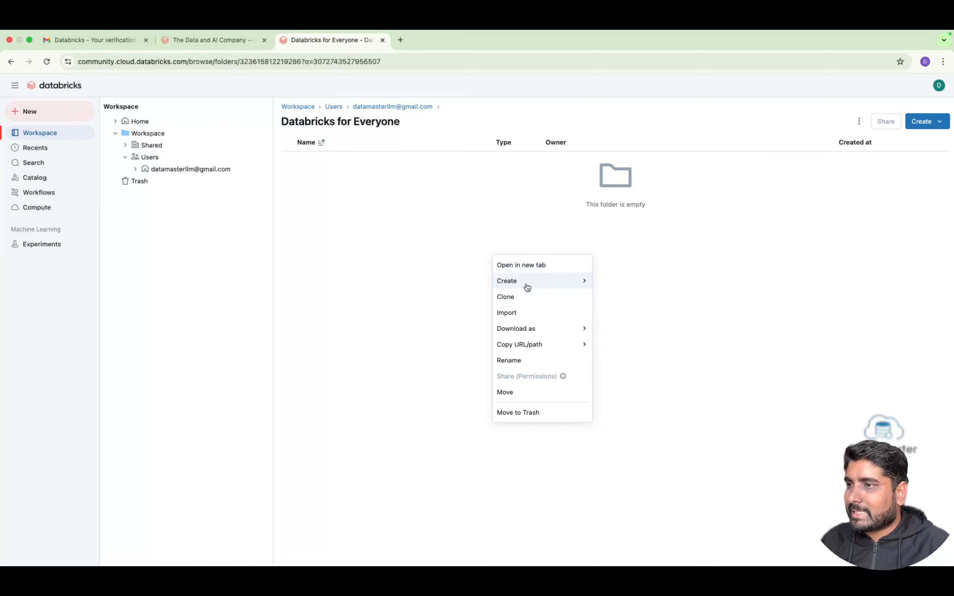
{"action": "mouse_move", "coordinate": [527, 283]}
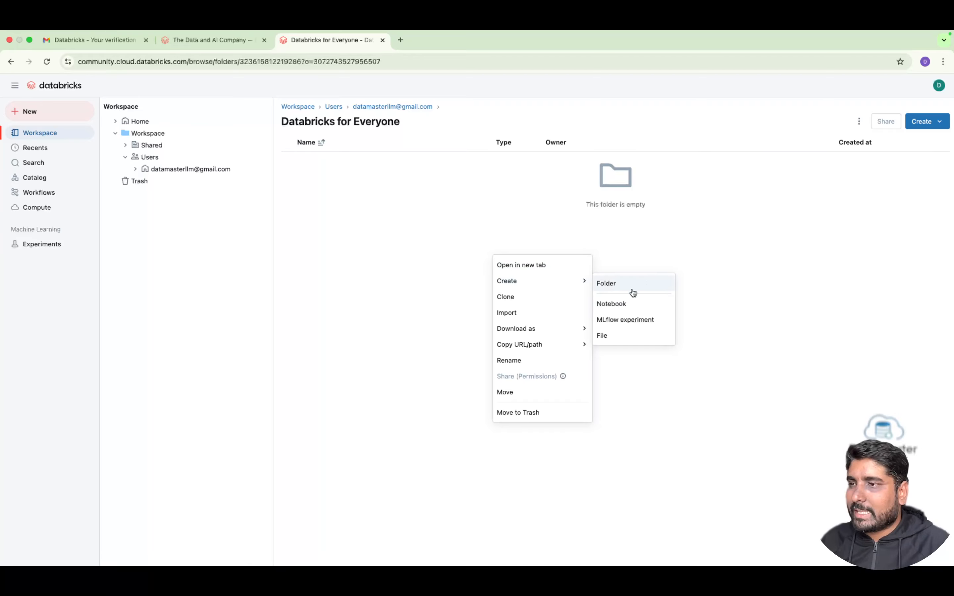
Create a new notebook and title it 'Getting started iwth databricks'
{"action": "left_click", "coordinate": [632, 311]}
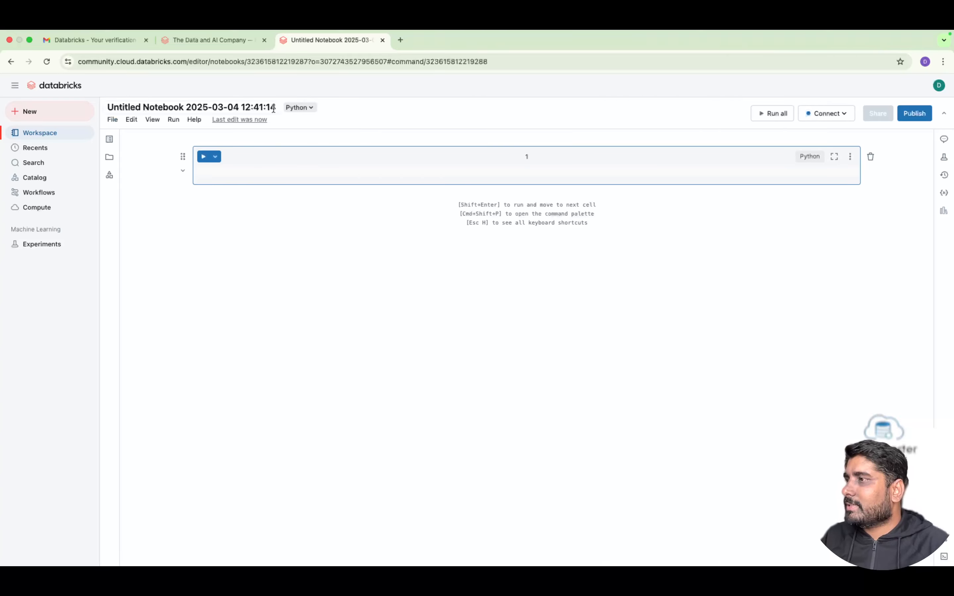
{"action": "left_click_drag", "start_coordinate": [276, 107], "coordinate": [97, 102]}
{"action": "type", "text": "Ge"}
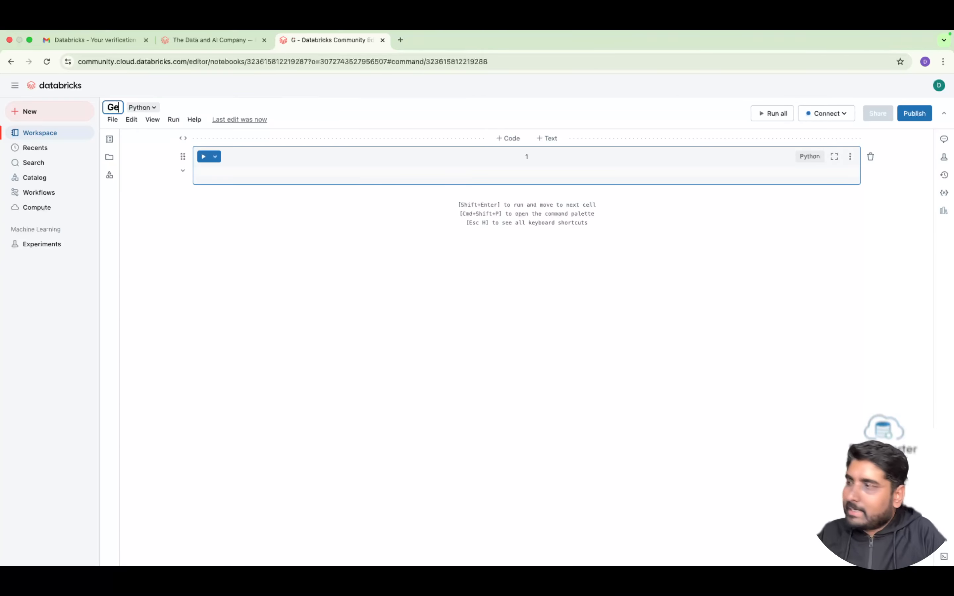
{"action": "type", "text": "tting star"}
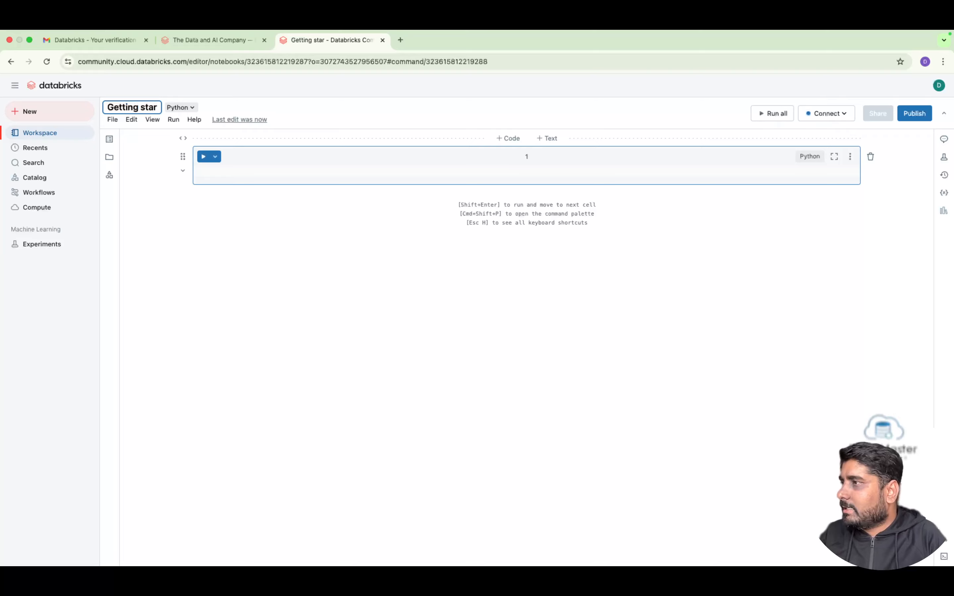
{"action": "type", "text": "ted iwth databricms"}
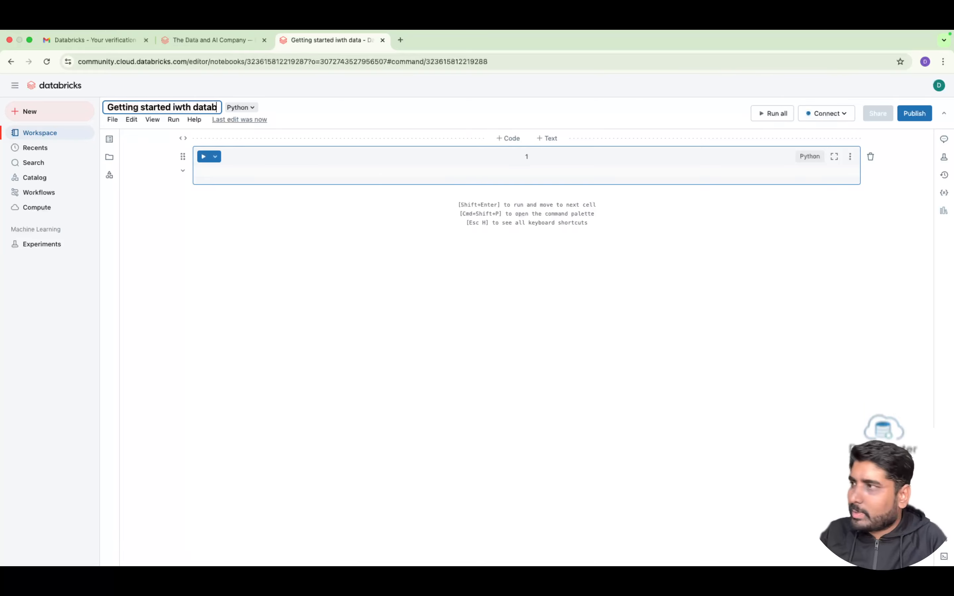
{"action": "key", "text": "BackSpace"}
{"action": "key", "text": "BackSpace"}
{"action": "type", "text": "ks"}
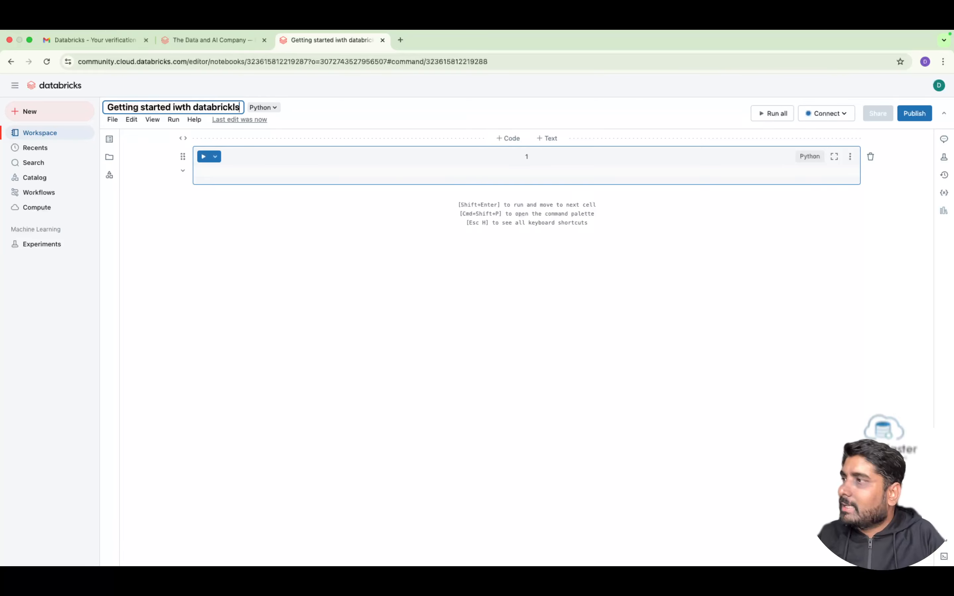
{"action": "key", "text": "BackSpace"}
{"action": "type", "text": "s"}
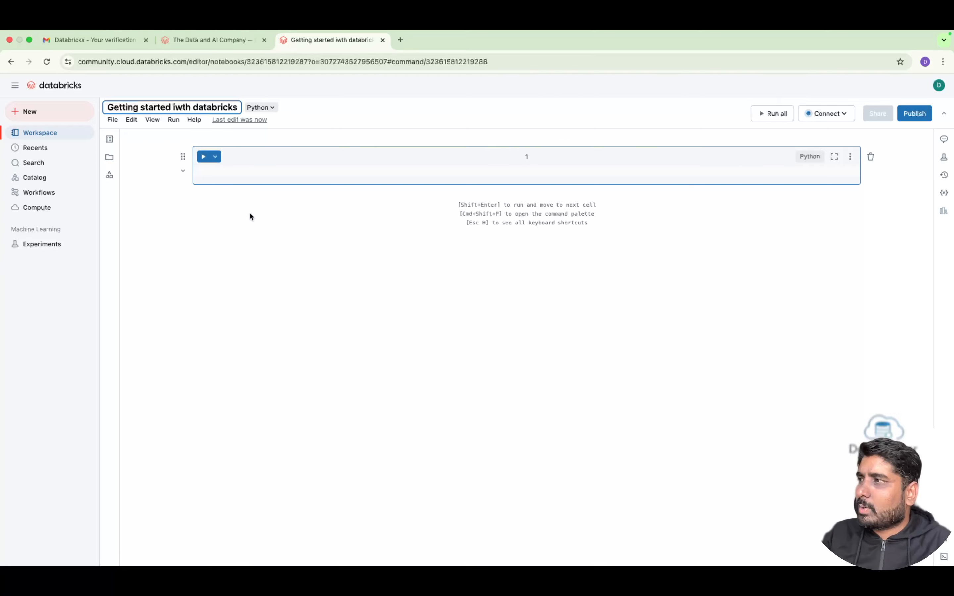
{"action": "left_click", "coordinate": [275, 265]}
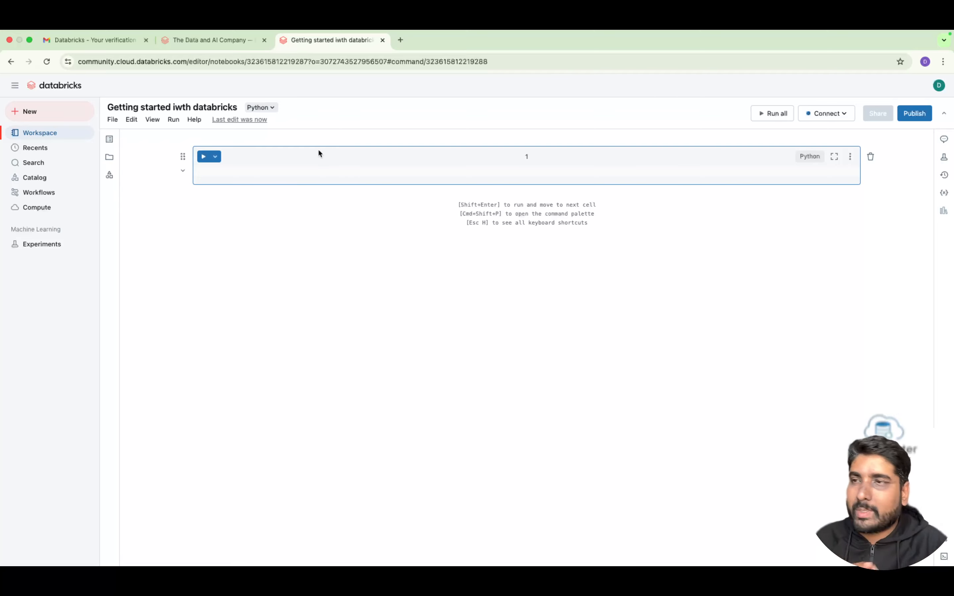
Show the notebook's default-language choices (Python, SQL, Scala, R) while keeping Python
{"action": "left_click", "coordinate": [270, 109]}
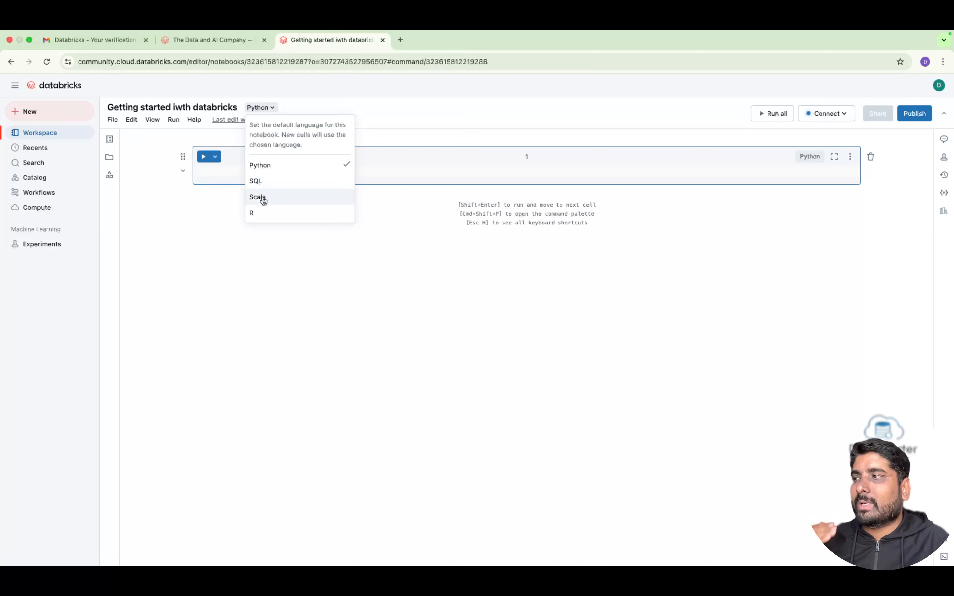
Close the notebook language list, check the cell's language menu, and leave both on Python
{"action": "left_click", "coordinate": [462, 169]}
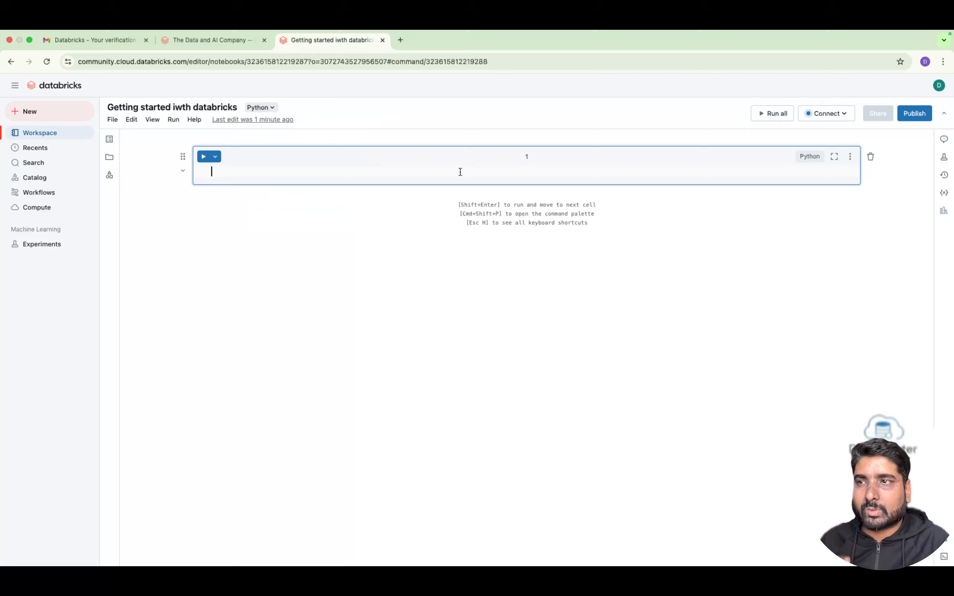
{"action": "left_click", "coordinate": [811, 158]}
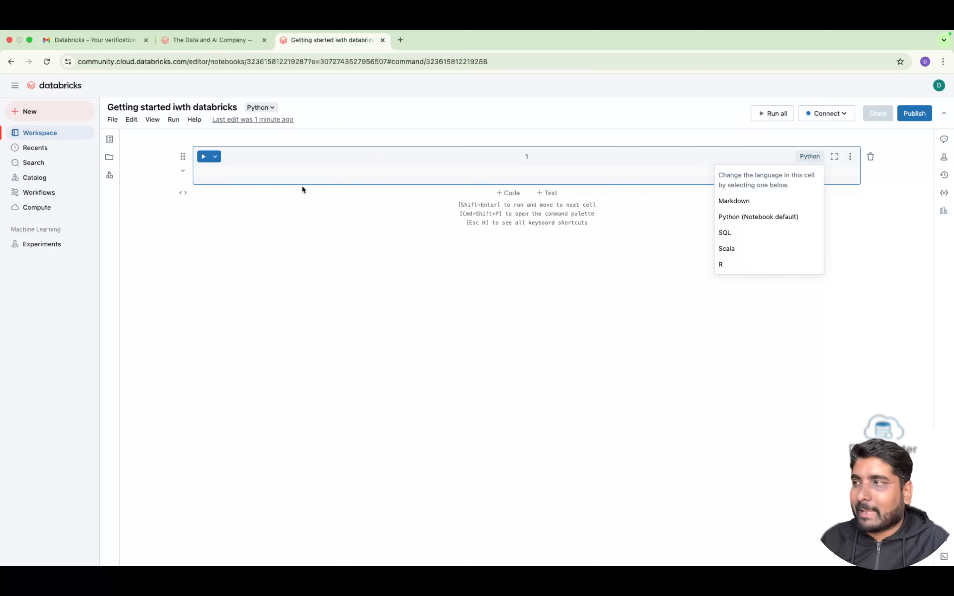
{"action": "left_click", "coordinate": [293, 174]}
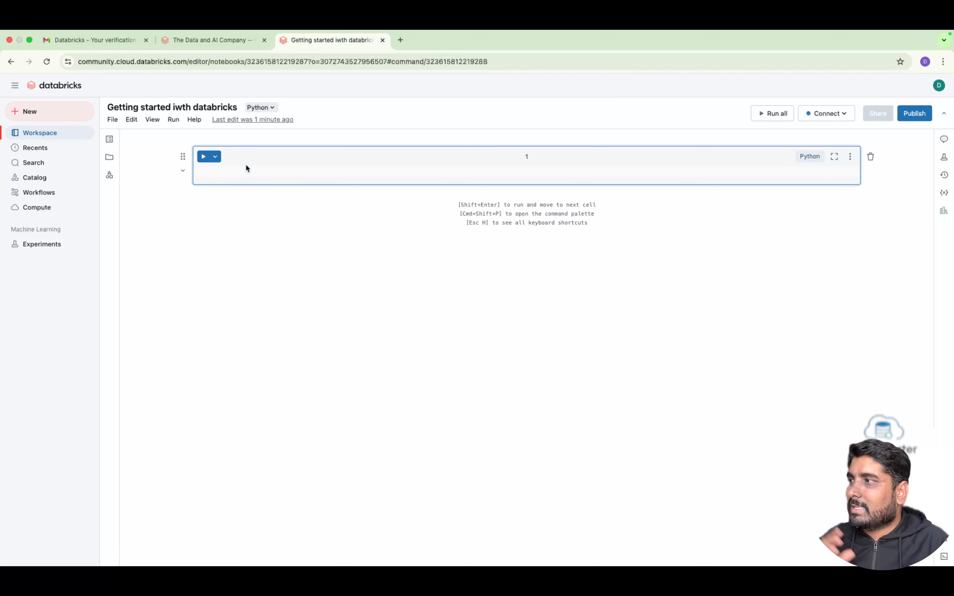
{"action": "mouse_move", "coordinate": [508, 194]}
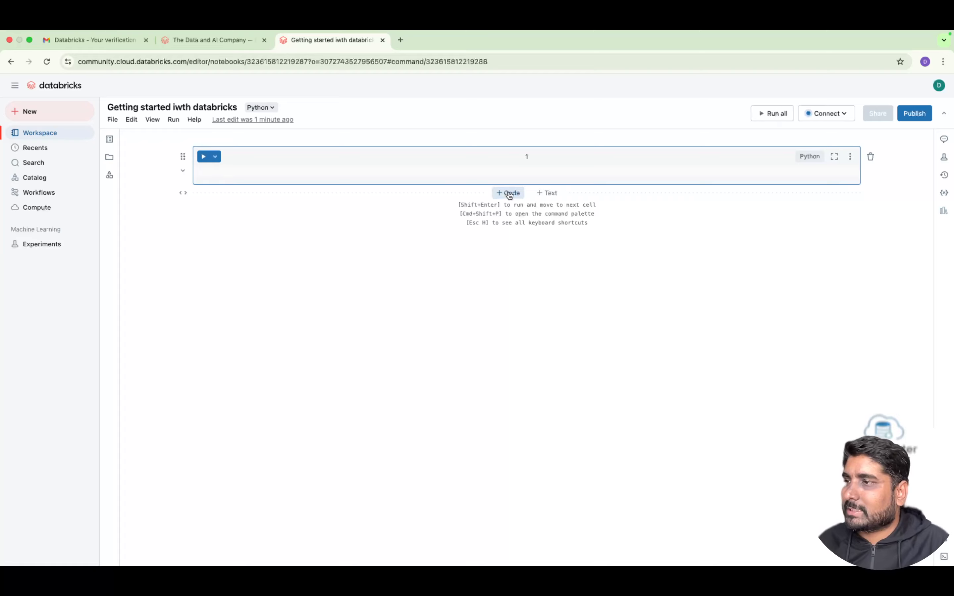
Add a code cell below the first cell, then insert a %md Markdown cell at the top
{"action": "left_click", "coordinate": [509, 193]}
{"action": "mouse_move", "coordinate": [512, 250]}
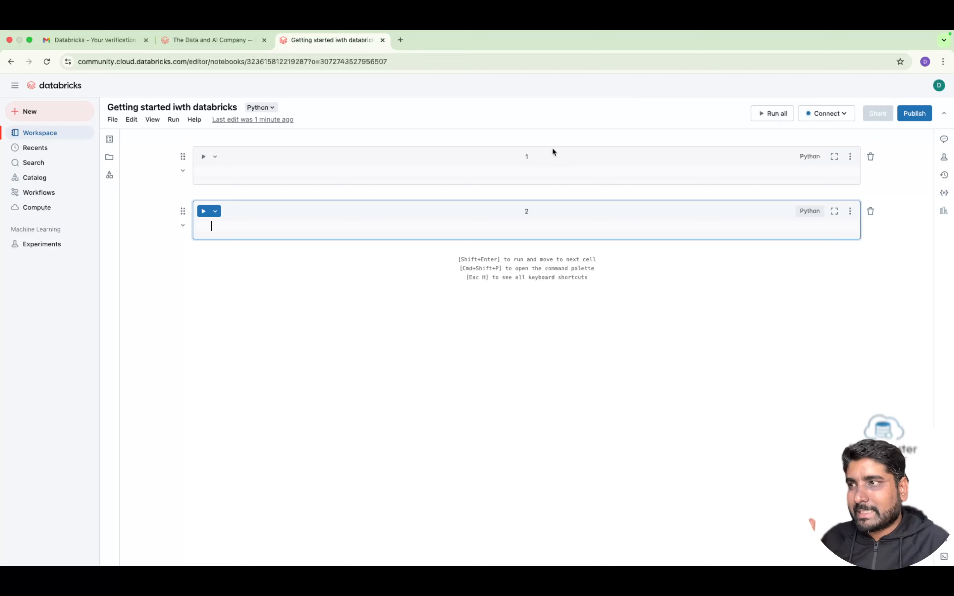
{"action": "mouse_move", "coordinate": [546, 141]}
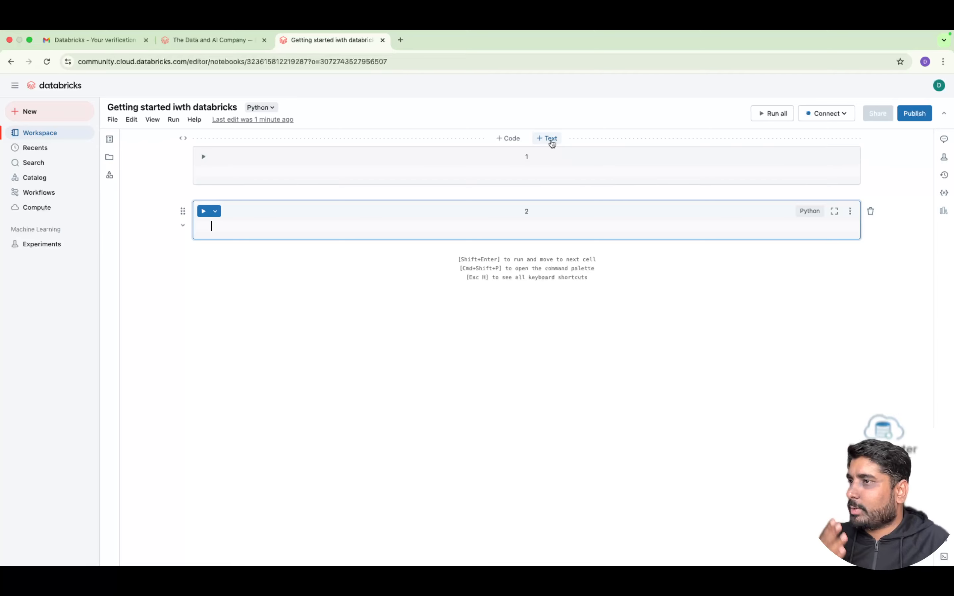
{"action": "left_click", "coordinate": [552, 141]}
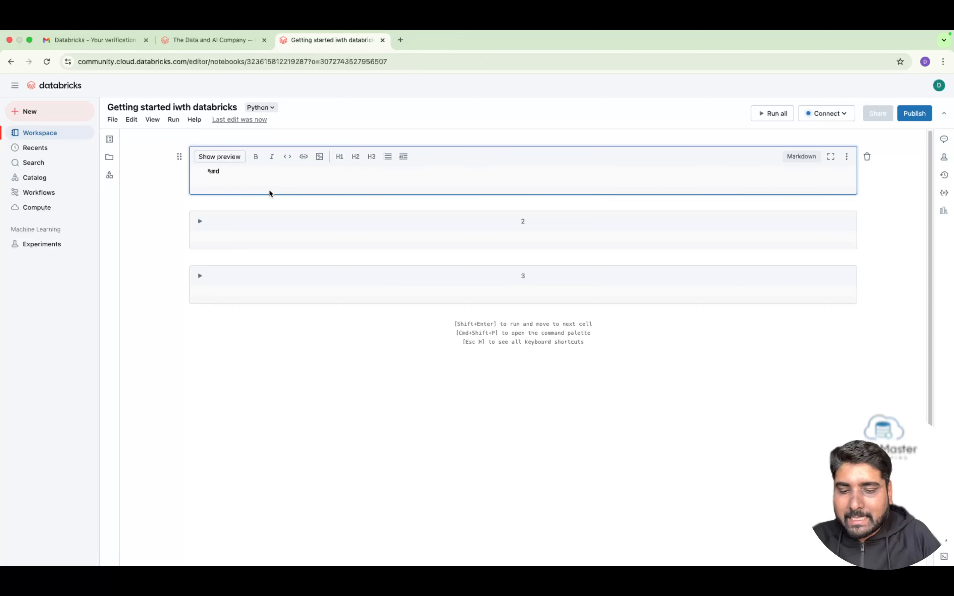
Type the heading '# Databricks : Spark Unified Platform' in the Markdown cell
{"action": "type", "text": "#"}
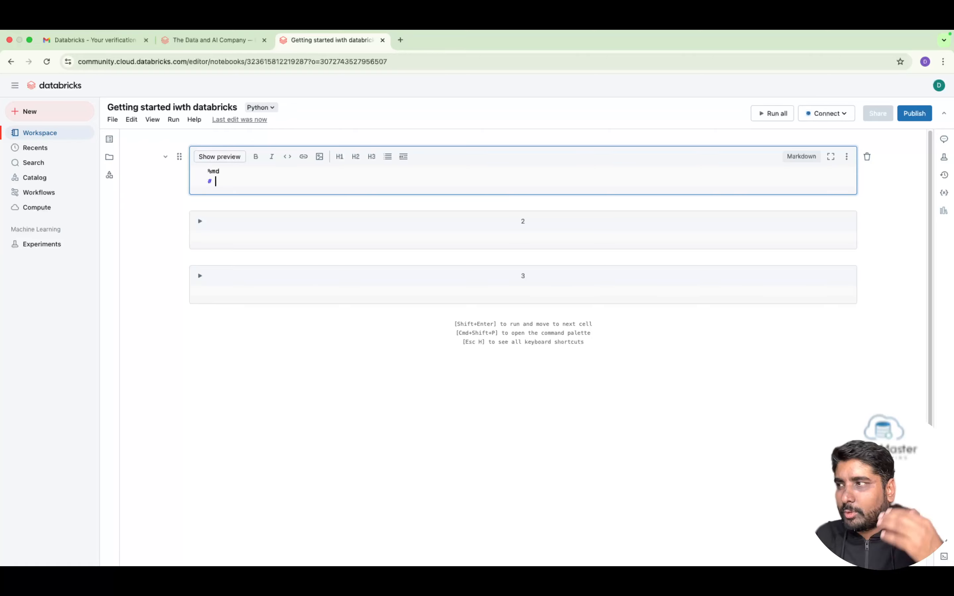
{"action": "type", "text": " Dd"}
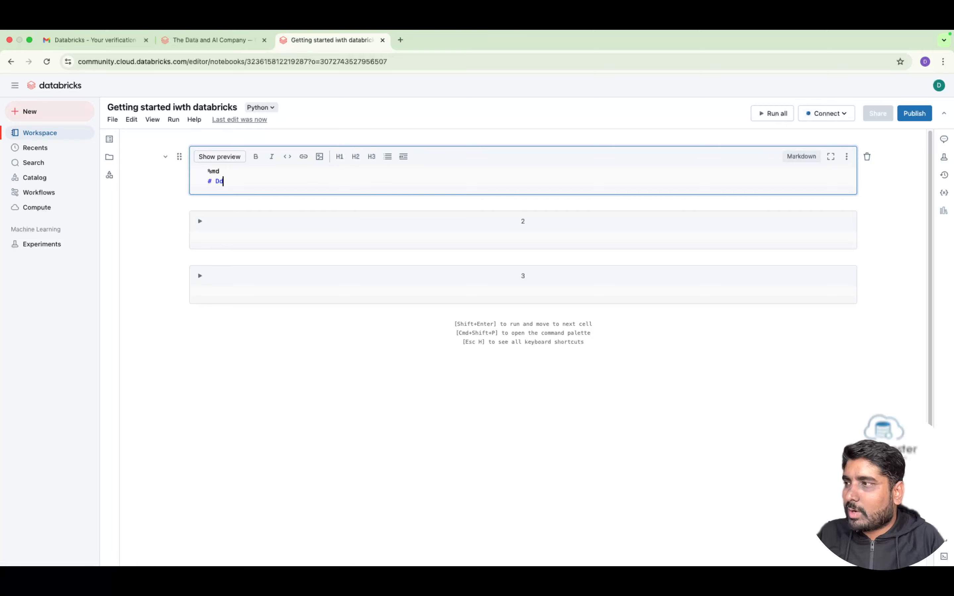
{"action": "key", "text": "BackSpace"}
{"action": "type", "text": "atabrics"}
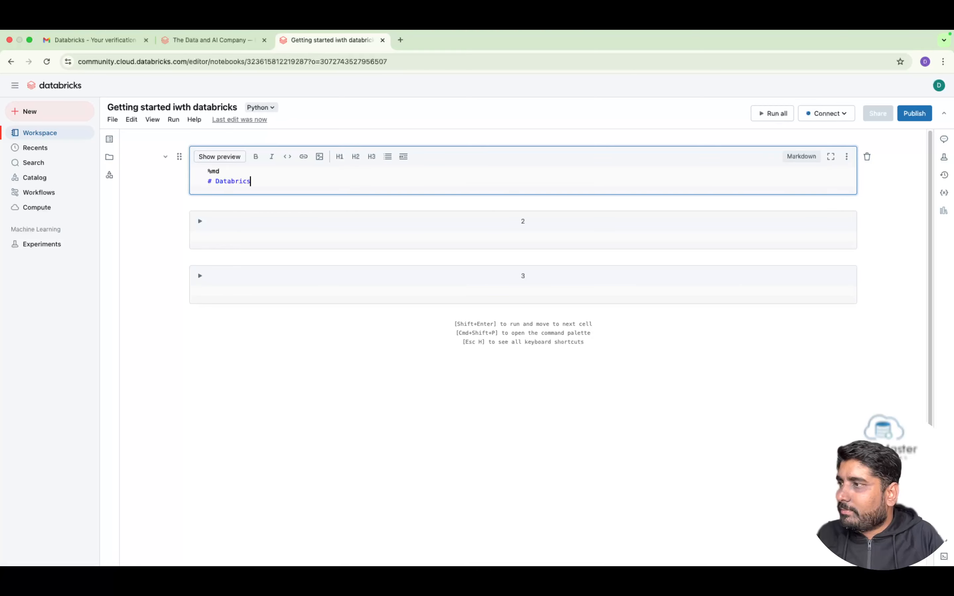
{"action": "key", "text": "BackSpace"}
{"action": "key", "text": "BackSpace"}
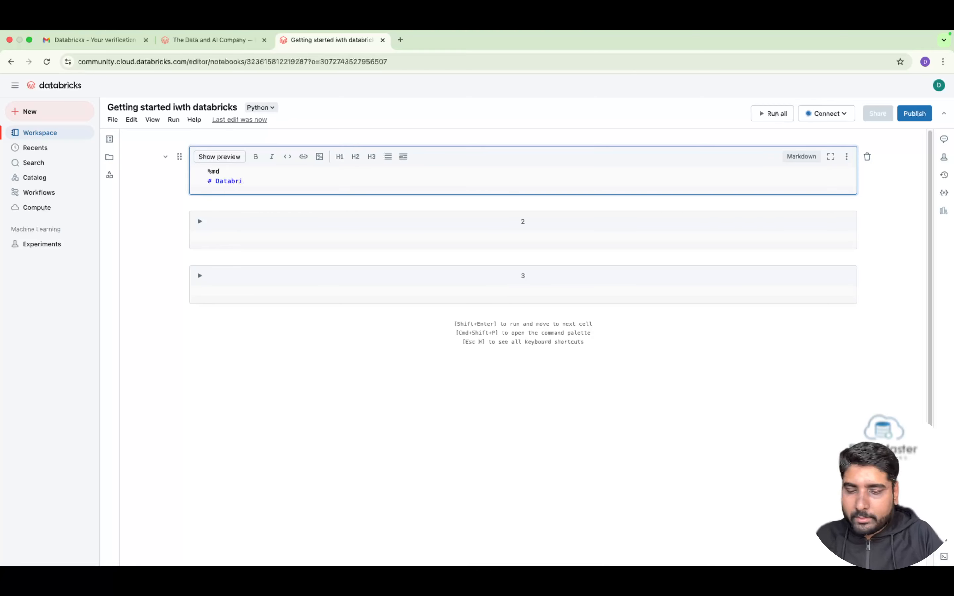
{"action": "type", "text": "cks :"}
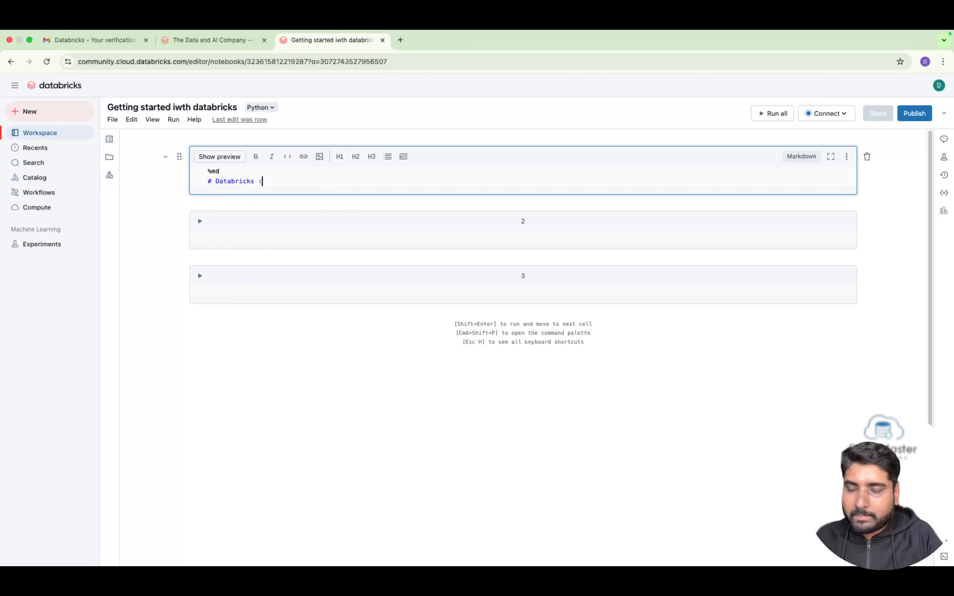
{"action": "type", "text": " Spark Unif"}
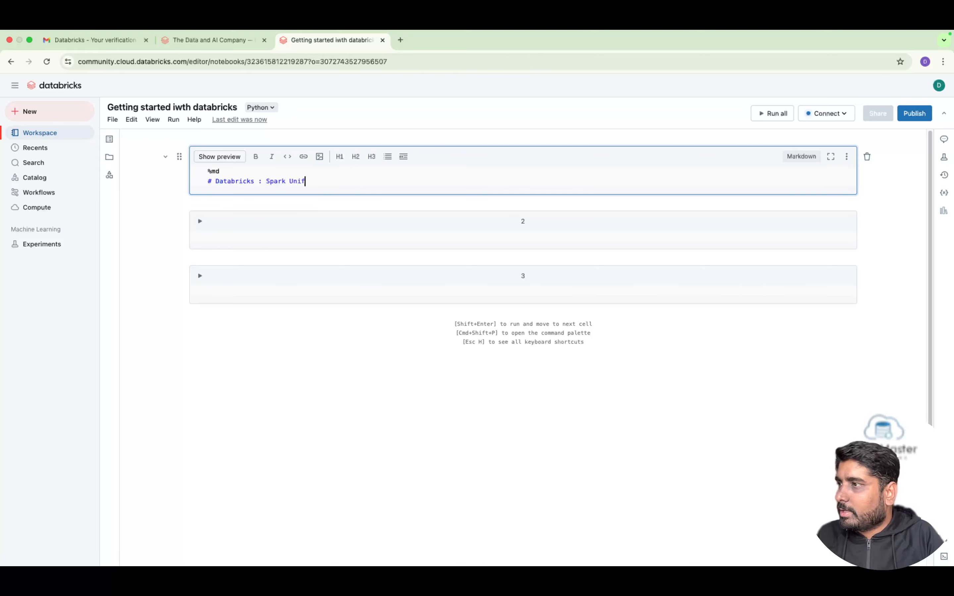
{"action": "type", "text": "ied Pla"}
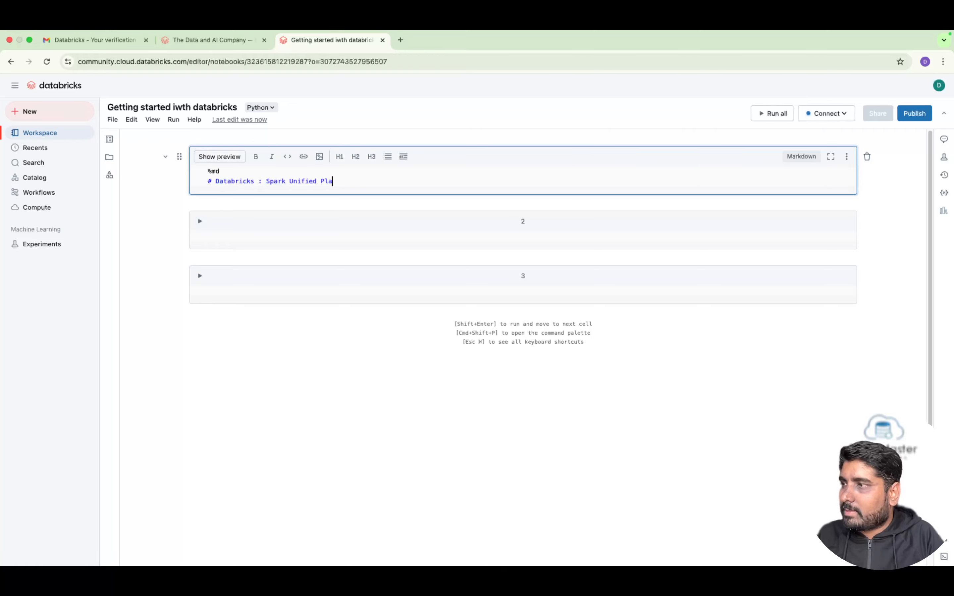
{"action": "type", "text": "tform"}
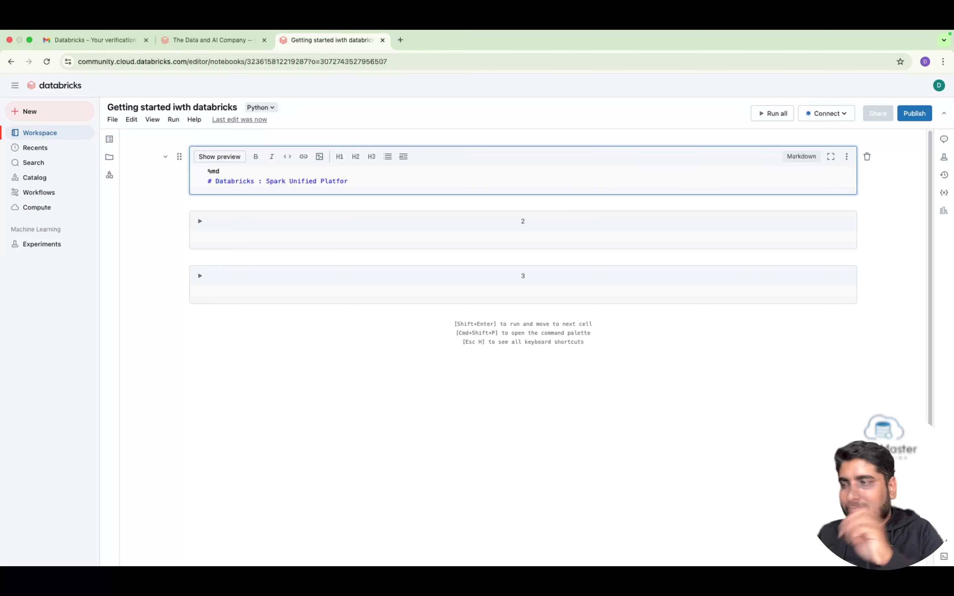
Add headings '## Databricks: Lakehouse Platform' and '#### Databricks: Data Intelligence Platform'
{"action": "key", "text": "Return"}
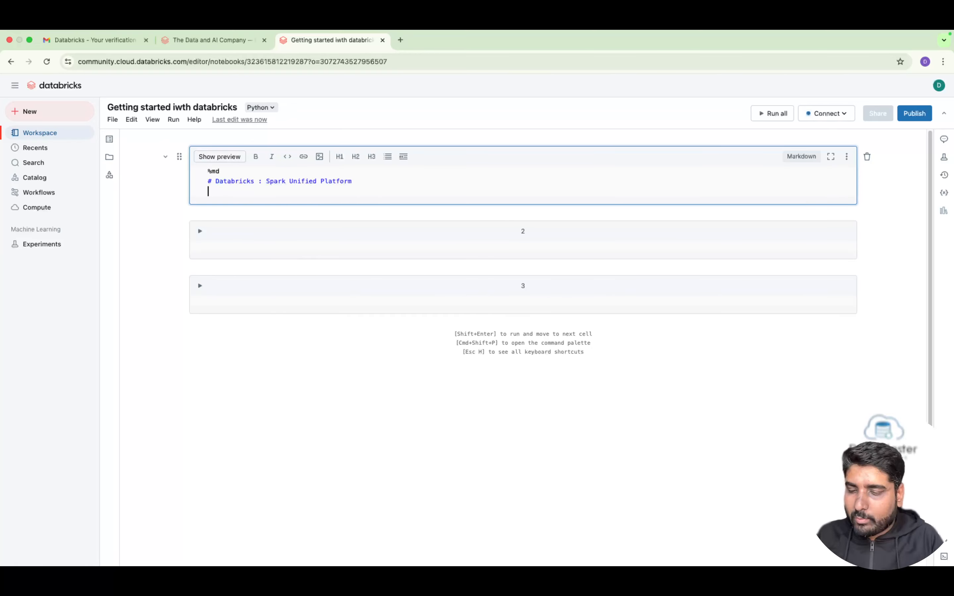
{"action": "type", "text": "## Databricks"}
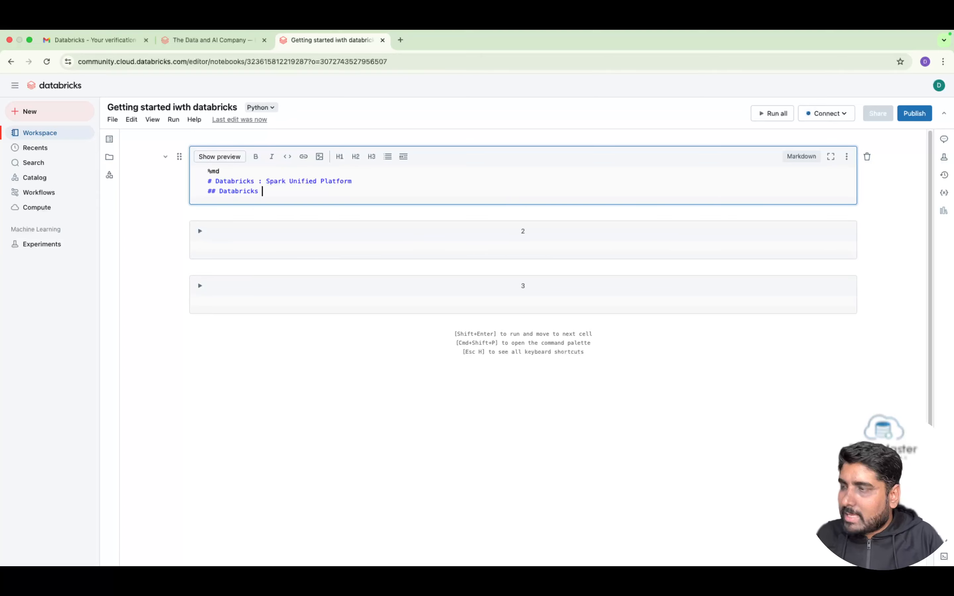
{"action": "key", "text": "BackSpace"}
{"action": "type", "text": ": "}
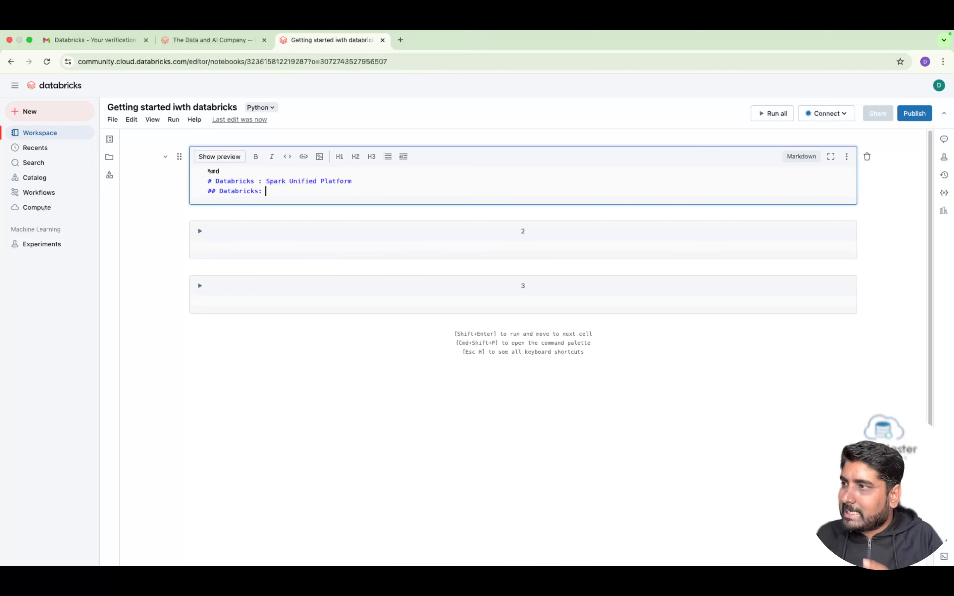
{"action": "type", "text": "L"}
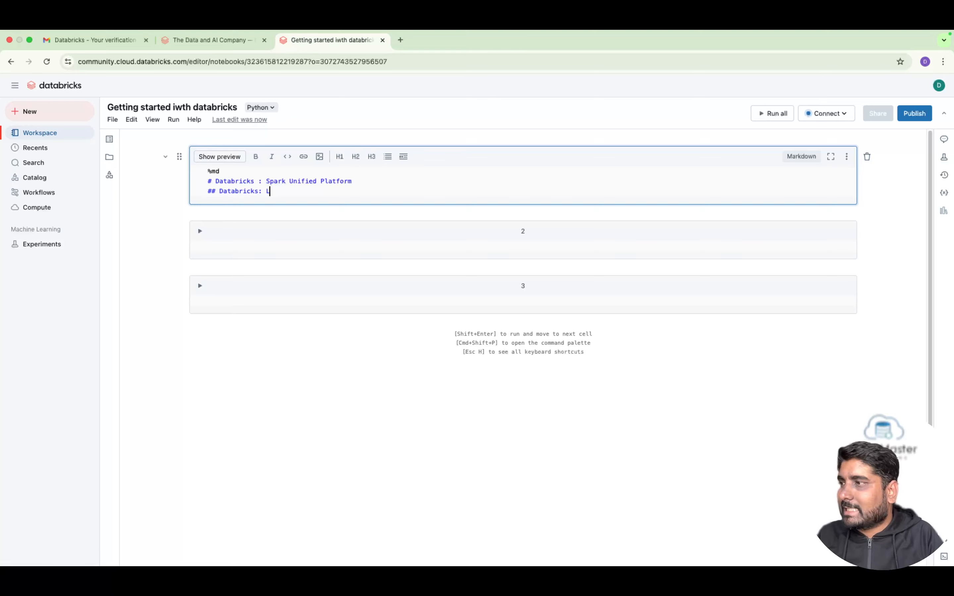
{"action": "type", "text": "akehouse Plaf"}
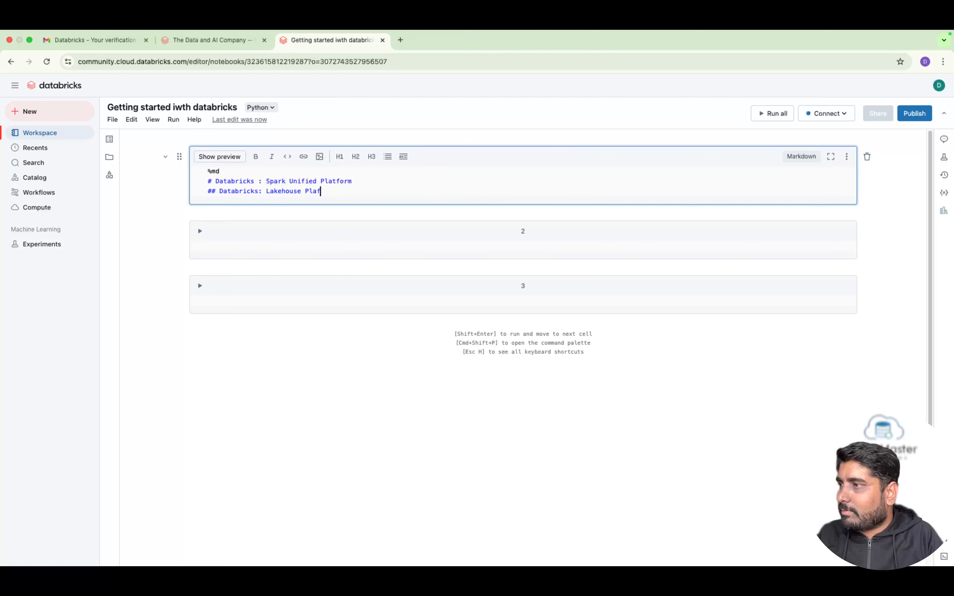
{"action": "key", "text": "BackSpace"}
{"action": "type", "text": "tform"}
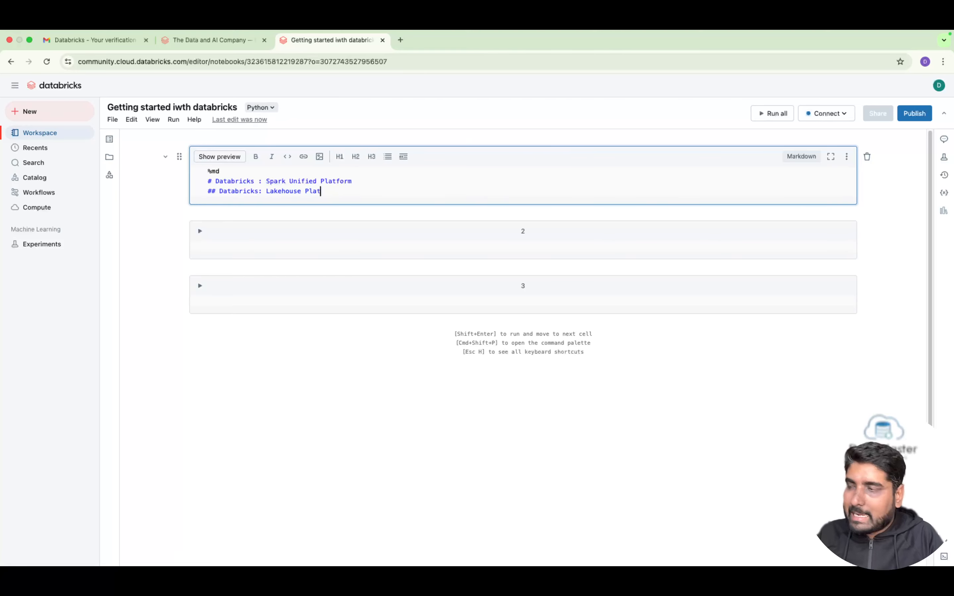
{"action": "key", "text": "Return"}
{"action": "type", "text": "##"}
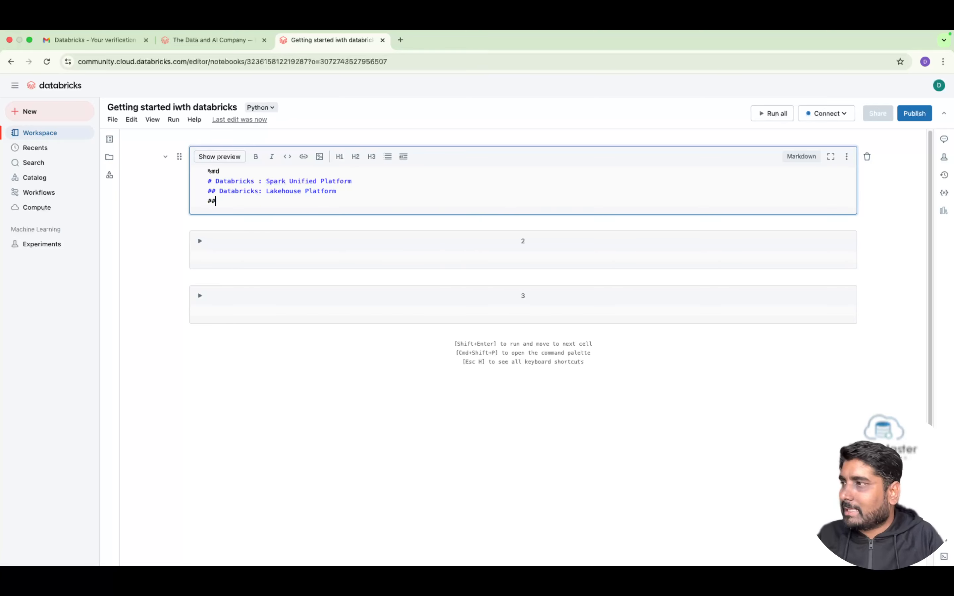
{"action": "type", "text": "## Datr"}
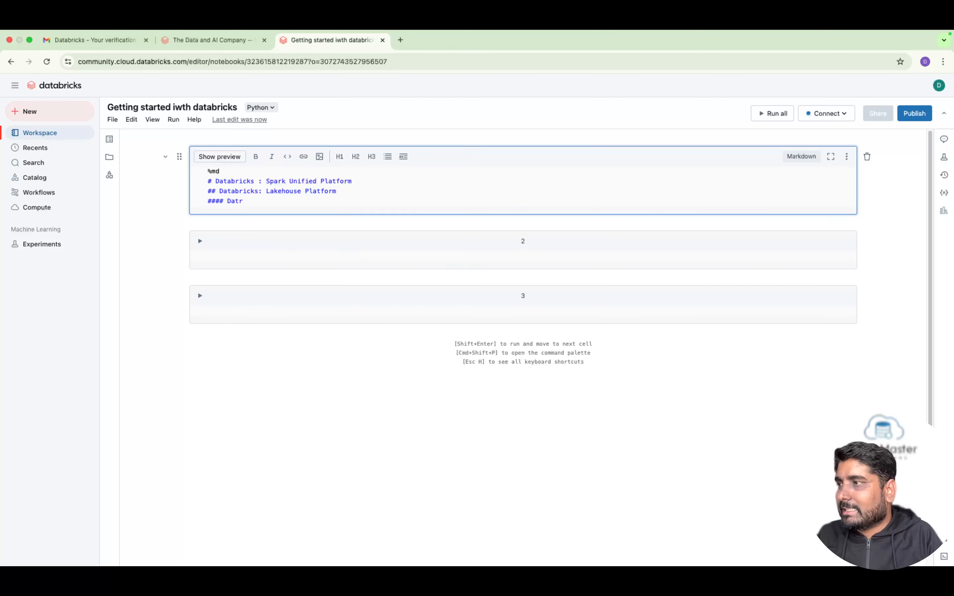
{"action": "key", "text": "BackSpace"}
{"action": "type", "text": "abricks"}
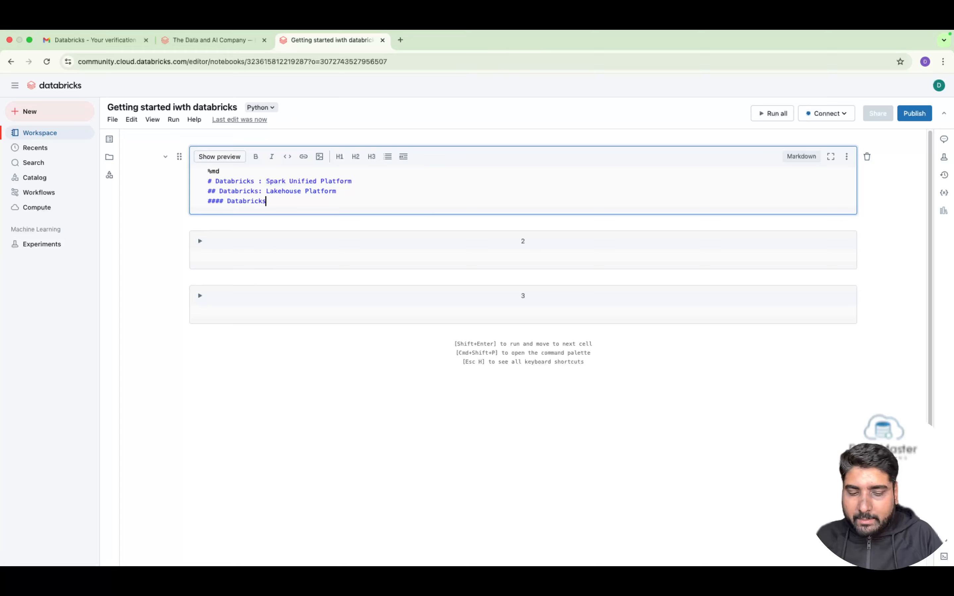
{"action": "type", "text": ": Data Inte"}
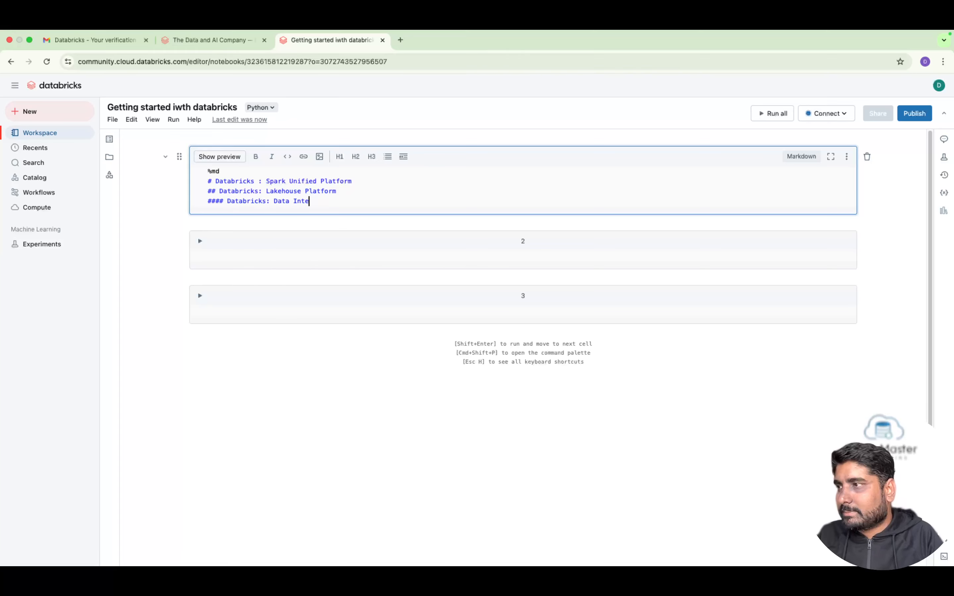
{"action": "type", "text": "llig"}
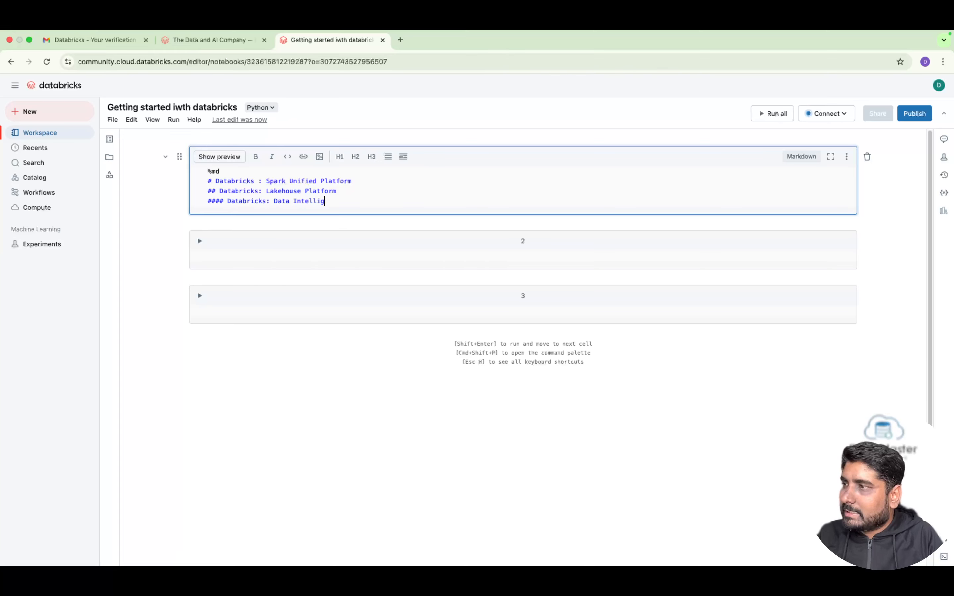
{"action": "type", "text": "ence Pla"}
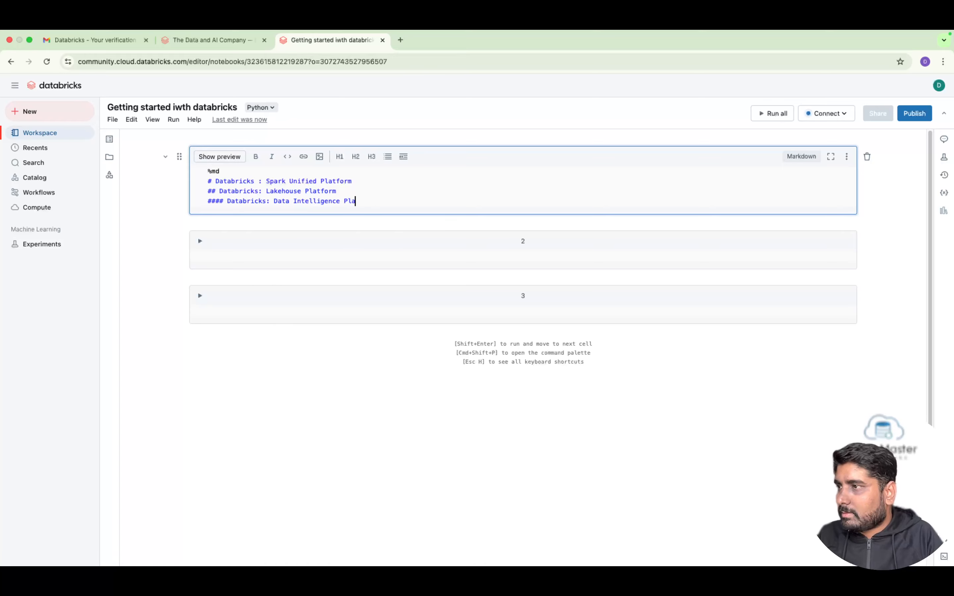
{"action": "type", "text": "tor"}
{"action": "key", "text": "BackSpace"}
{"action": "key", "text": "BackSpace"}
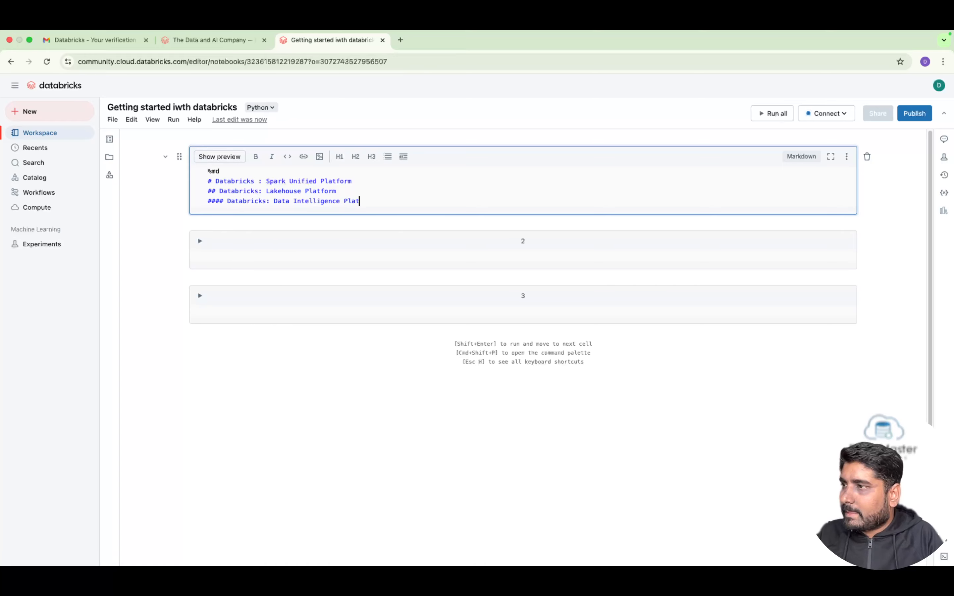
{"action": "type", "text": "form"}
Render the three headings, briefly re-editing the cell to select the #### marker
{"action": "left_click", "coordinate": [133, 233]}
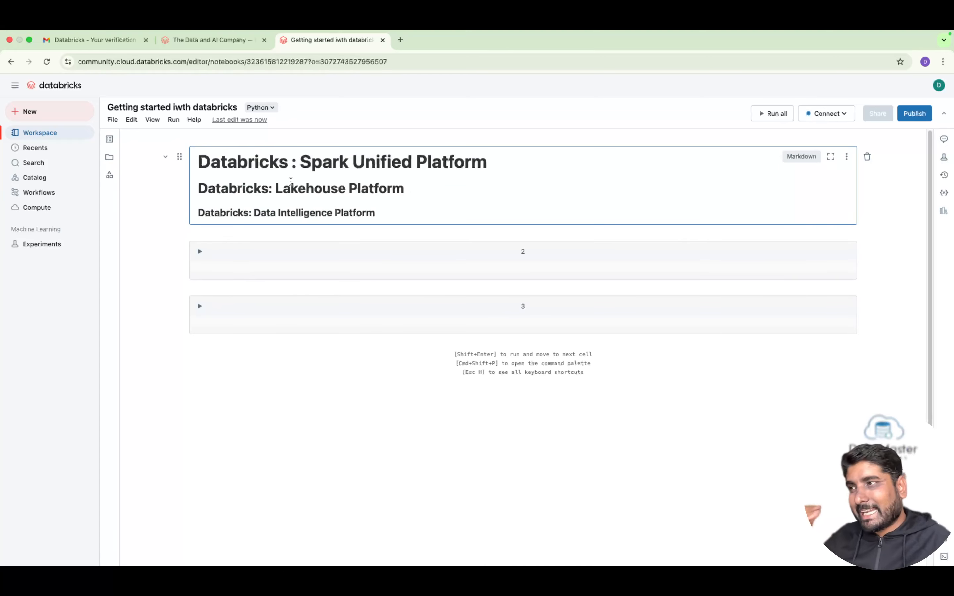
{"action": "double_click", "coordinate": [352, 203]}
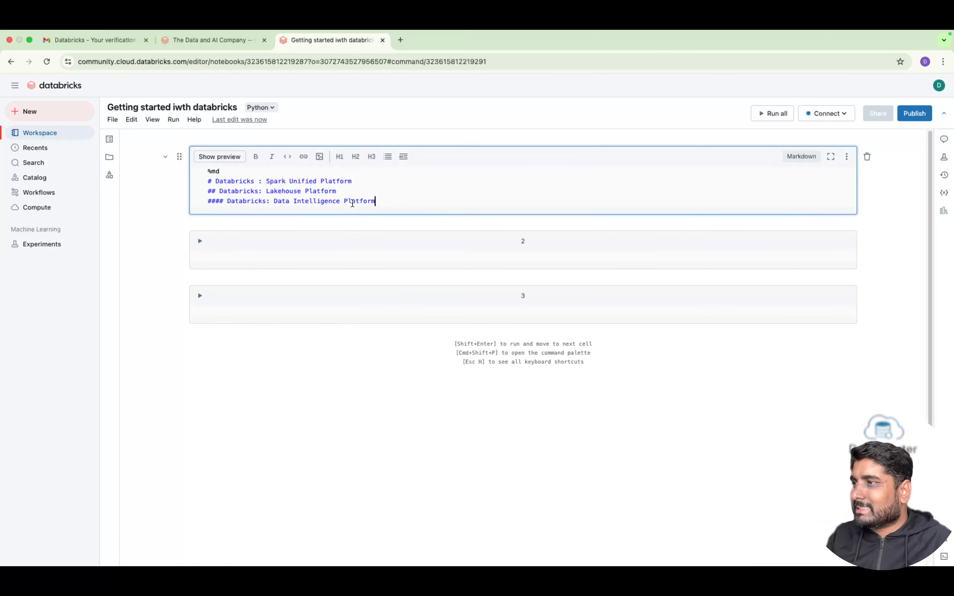
{"action": "left_click_drag", "start_coordinate": [224, 201], "coordinate": [207, 202]}
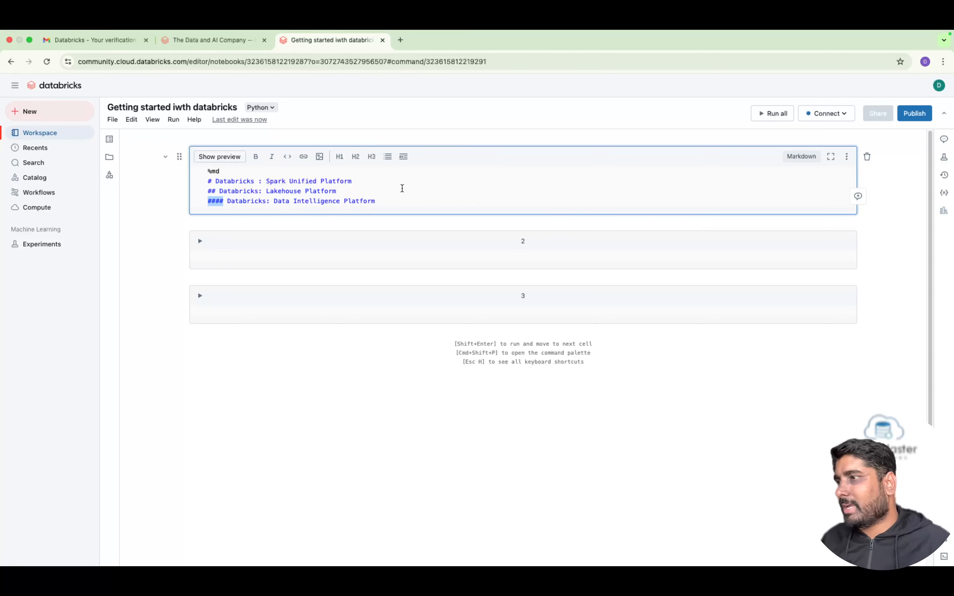
{"action": "key", "text": "Escape"}
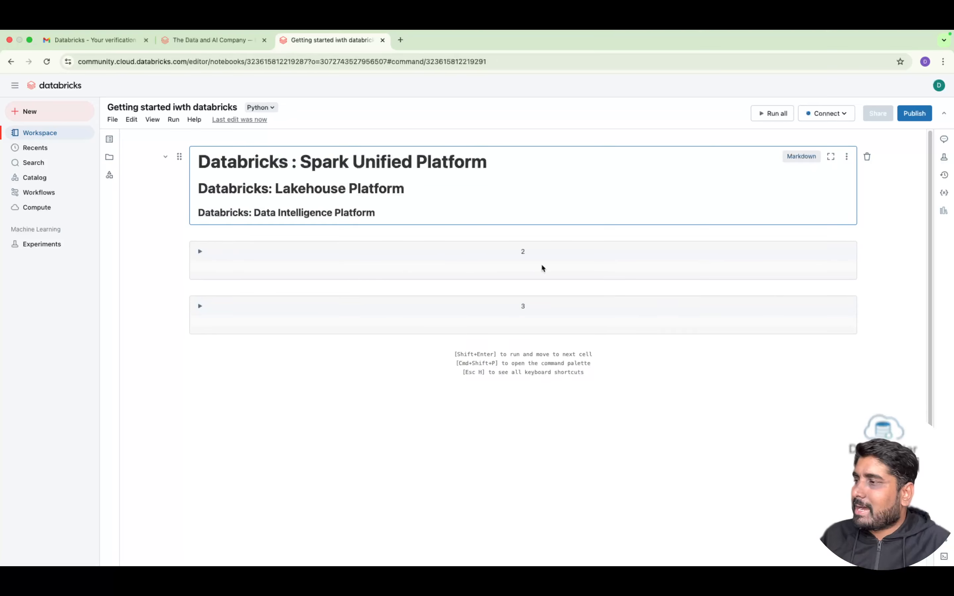
Type %sql at the start of the second cell to make it an SQL cell
{"action": "left_click", "coordinate": [261, 268]}
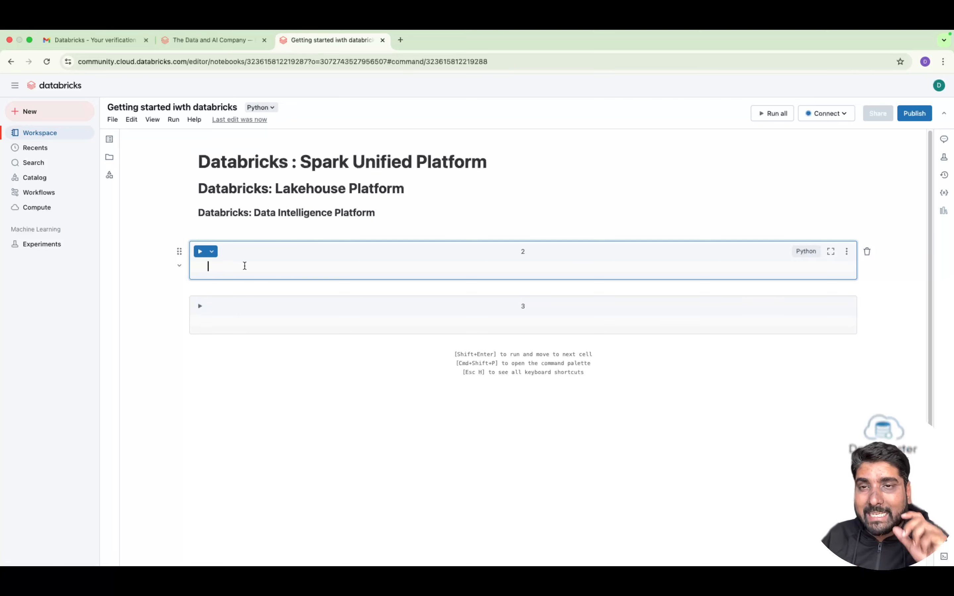
{"action": "type", "text": "%"}
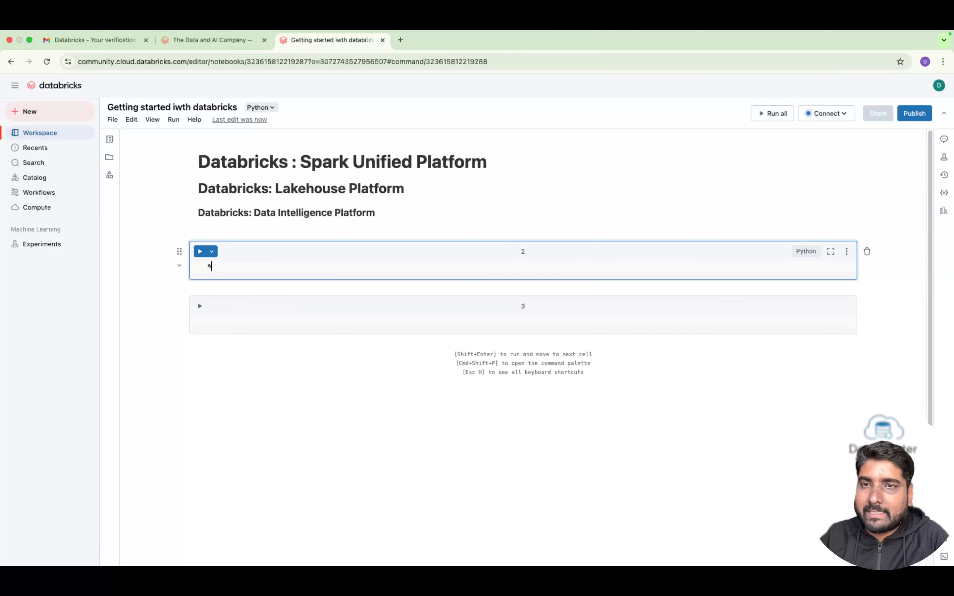
{"action": "type", "text": "s"}
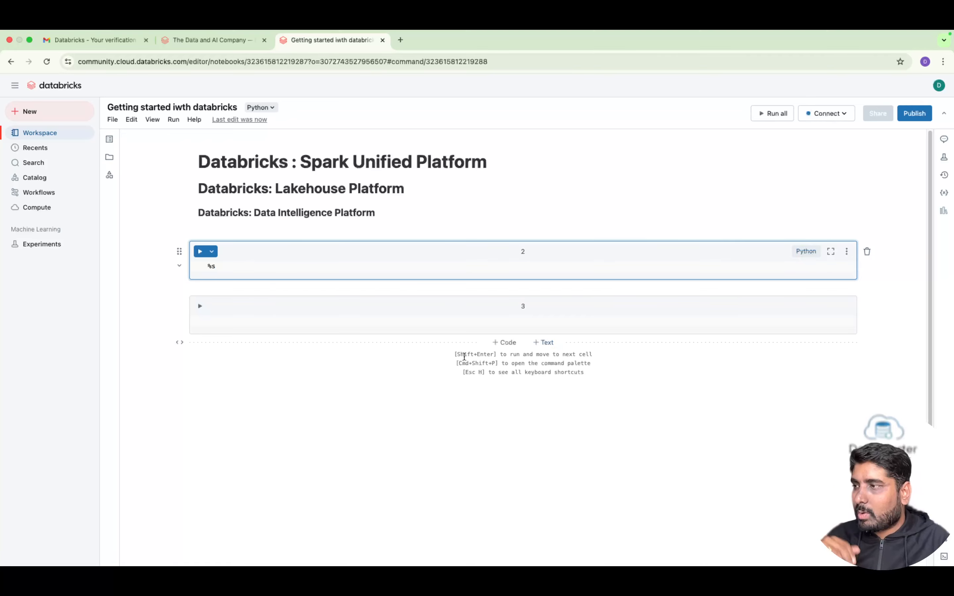
{"action": "type", "text": "ql"}
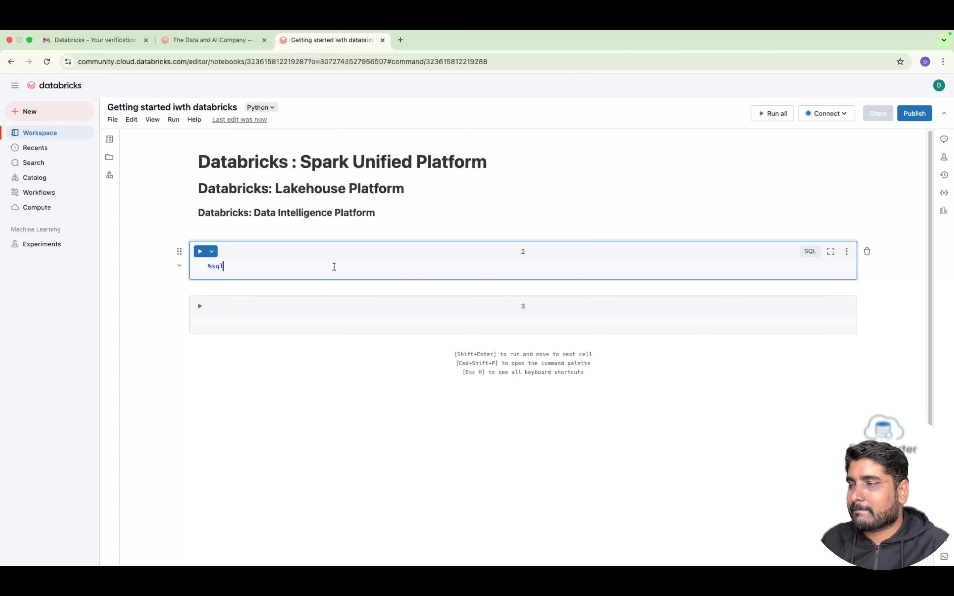
Glance at the Help and File menus, then show the notebook's table of contents
{"action": "left_click", "coordinate": [197, 123]}
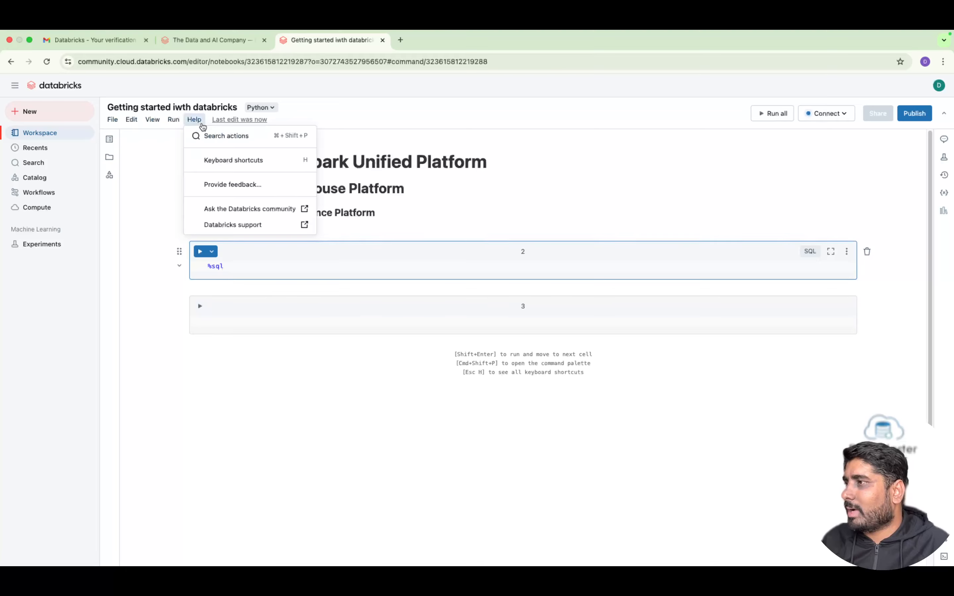
{"action": "left_click", "coordinate": [112, 123]}
{"action": "left_click", "coordinate": [275, 133]}
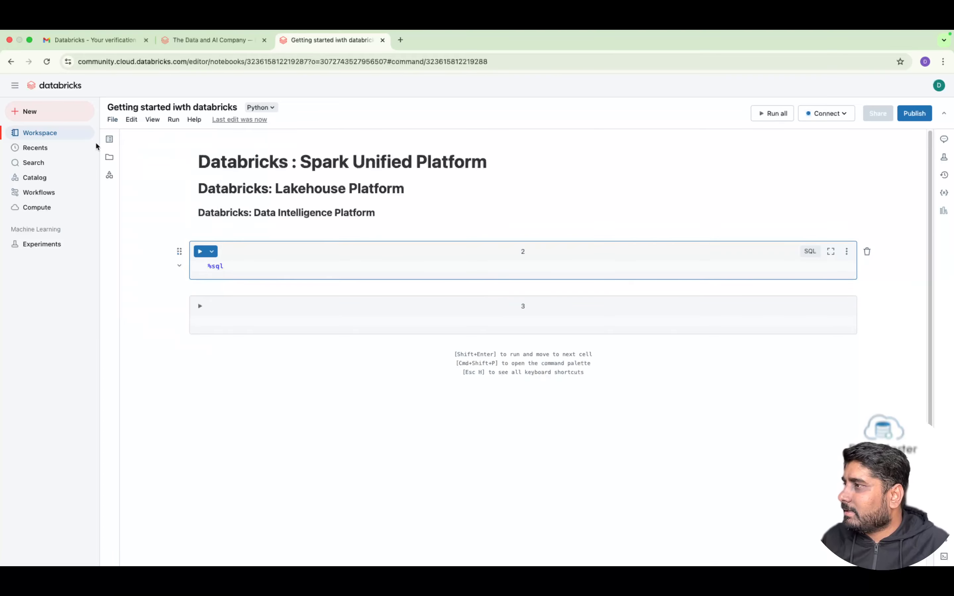
{"action": "left_click", "coordinate": [112, 143]}
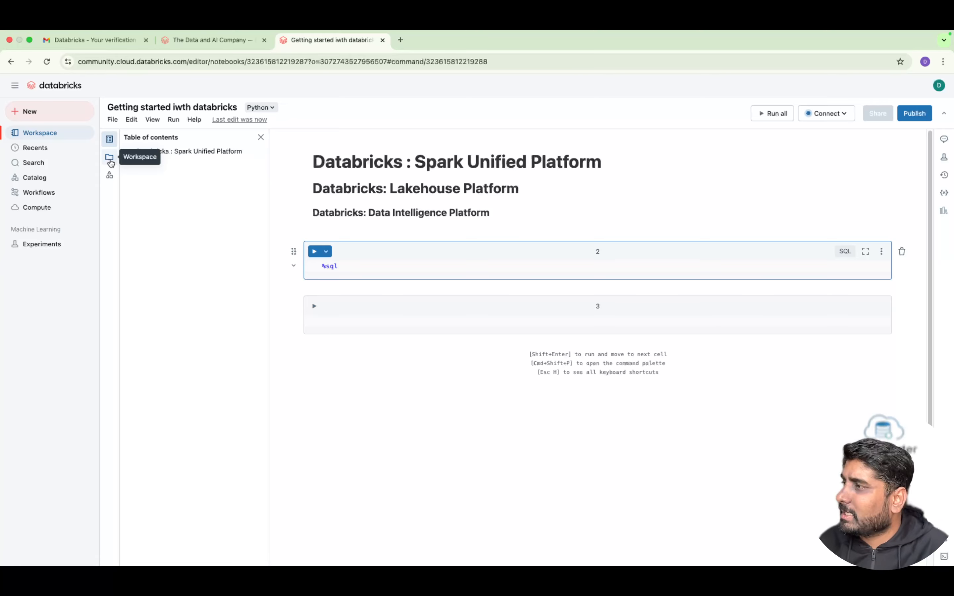
Browse the workspace folder and its option menus, then show the Catalog listing hive_metastore
{"action": "left_click", "coordinate": [110, 159]}
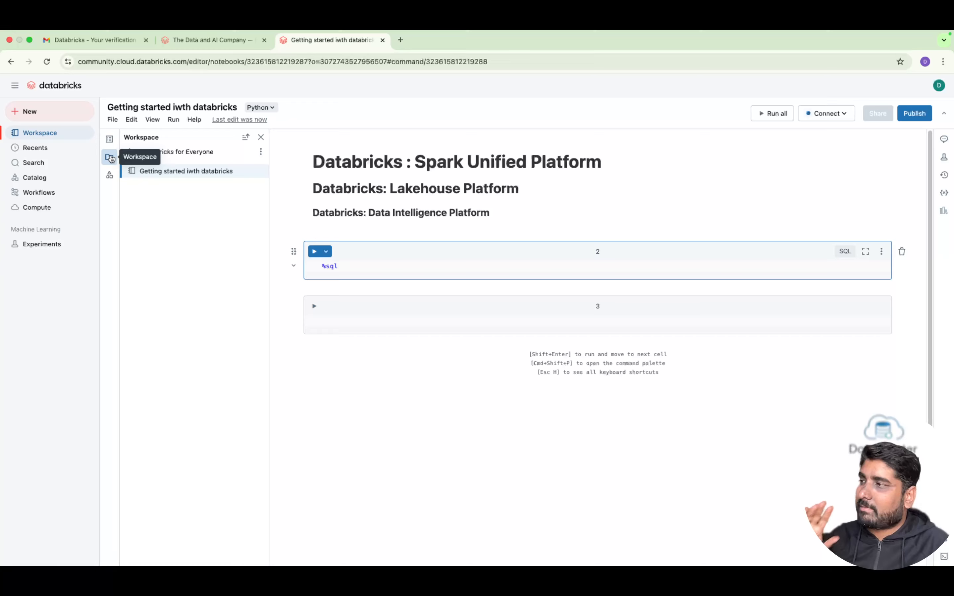
{"action": "right_click", "coordinate": [233, 207]}
{"action": "left_click", "coordinate": [165, 233]}
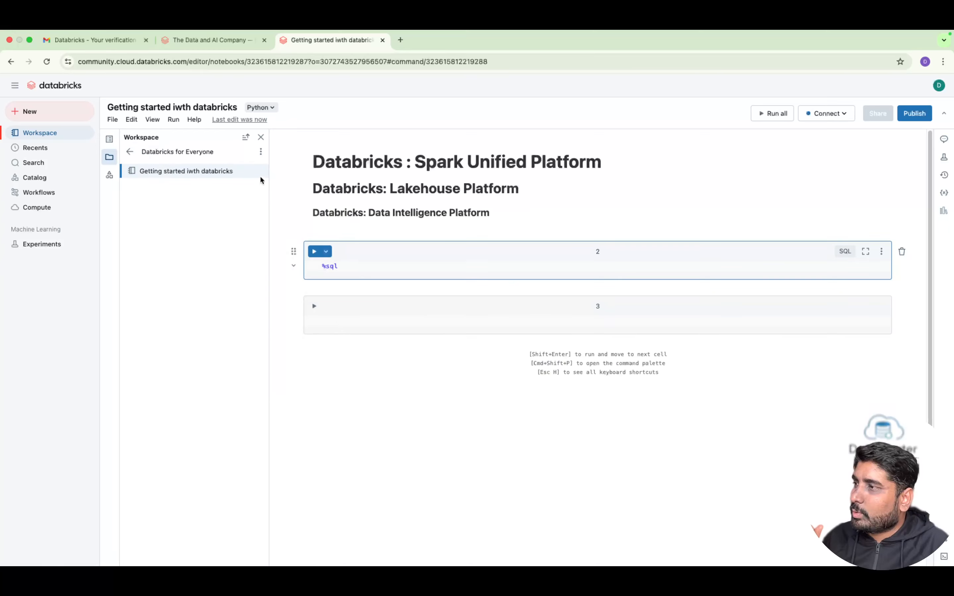
{"action": "left_click", "coordinate": [260, 152]}
{"action": "mouse_move", "coordinate": [293, 186]}
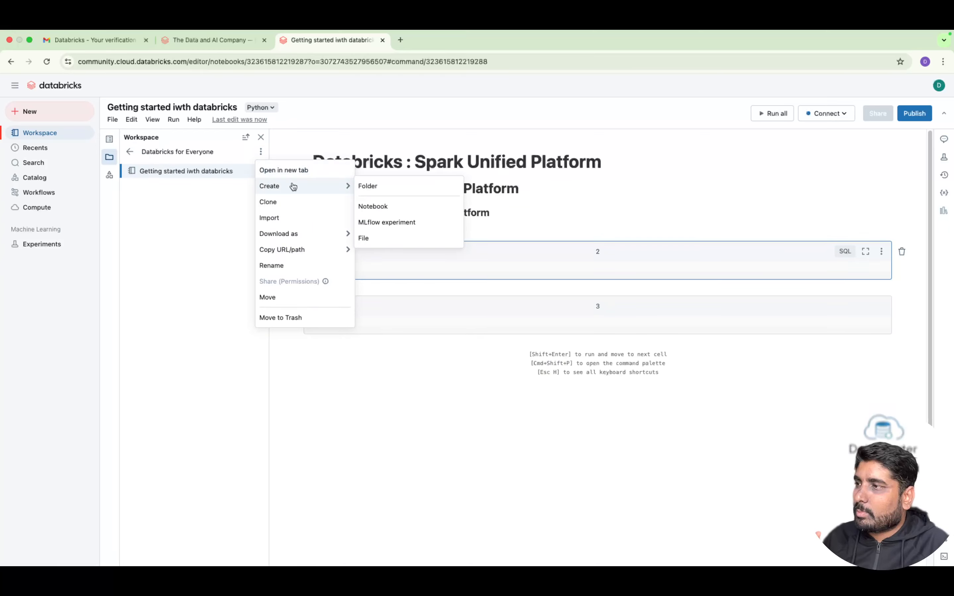
{"action": "left_click", "coordinate": [213, 227]}
{"action": "left_click", "coordinate": [260, 171]}
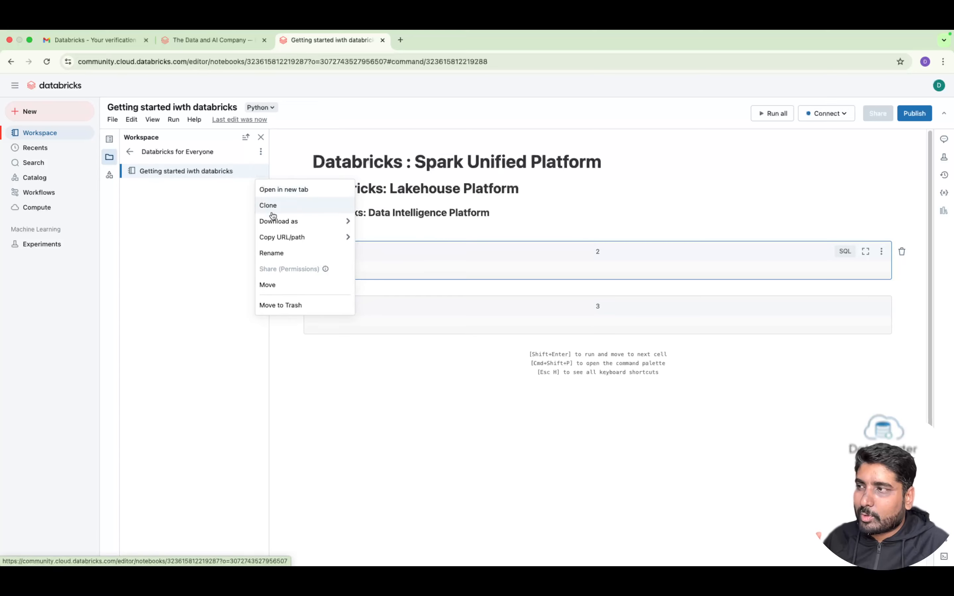
{"action": "left_click", "coordinate": [189, 280]}
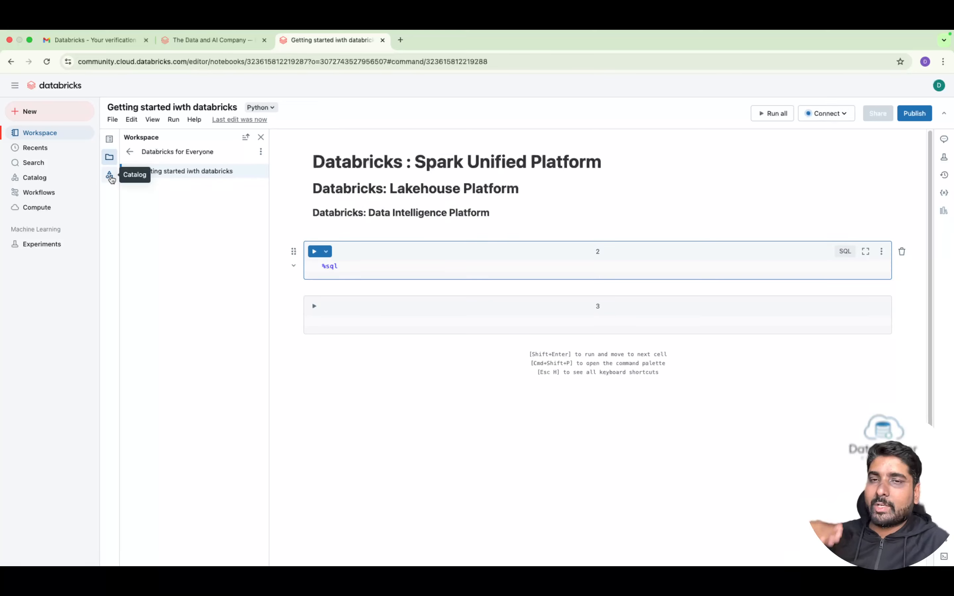
{"action": "left_click", "coordinate": [110, 177]}
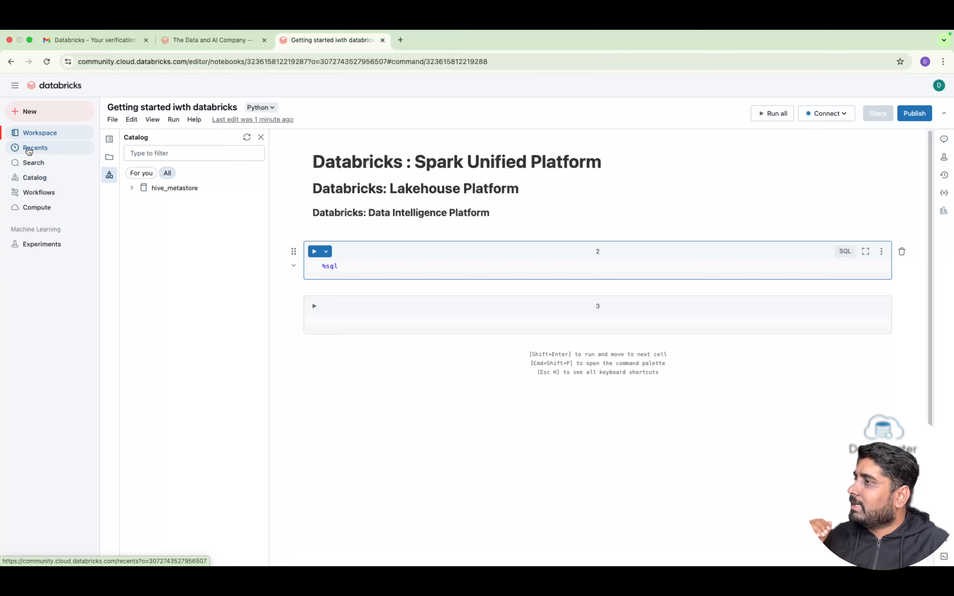
Visit Recents and Search, then open the Data catalog panel, which needs a cluster for tables
{"action": "left_click", "coordinate": [41, 151]}
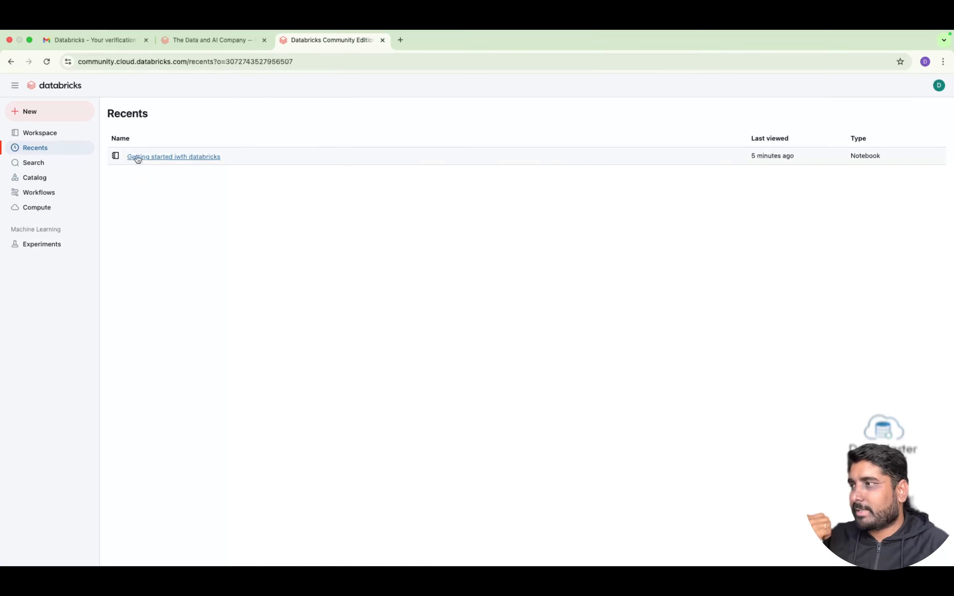
{"action": "left_click", "coordinate": [33, 163]}
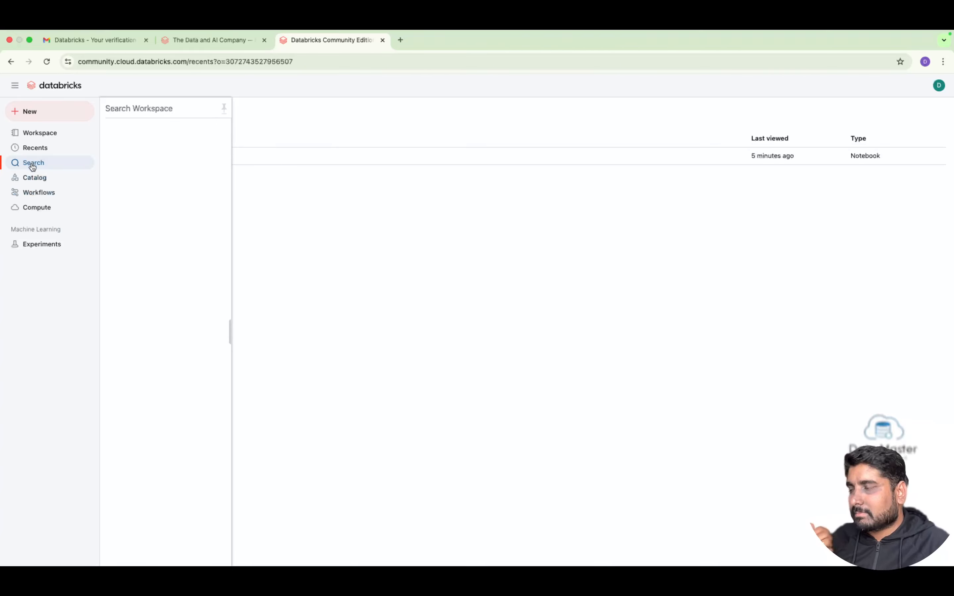
{"action": "left_click", "coordinate": [38, 180]}
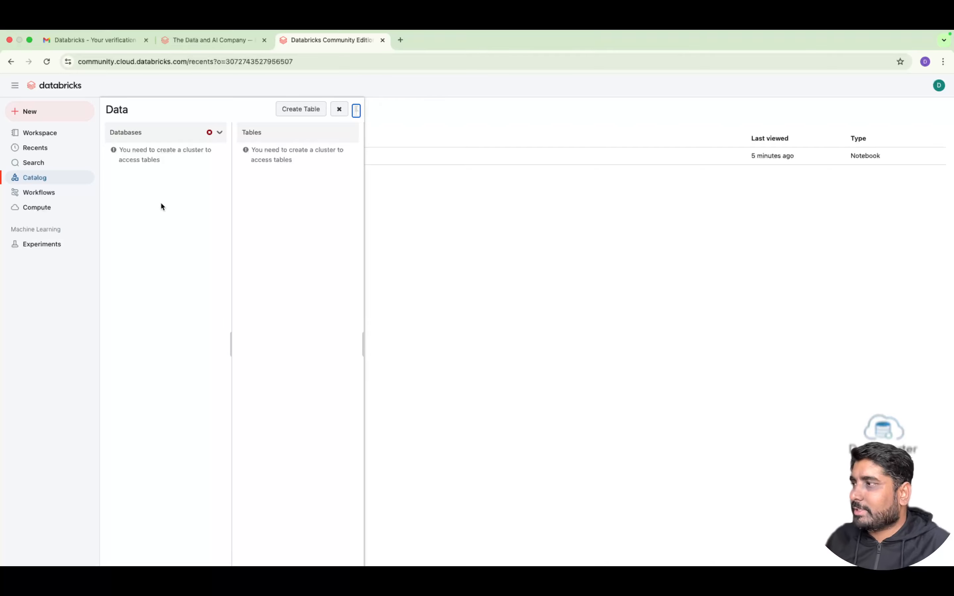
Open Workflows and see the notice that it requires a subscription upgrade
{"action": "left_click", "coordinate": [31, 192]}
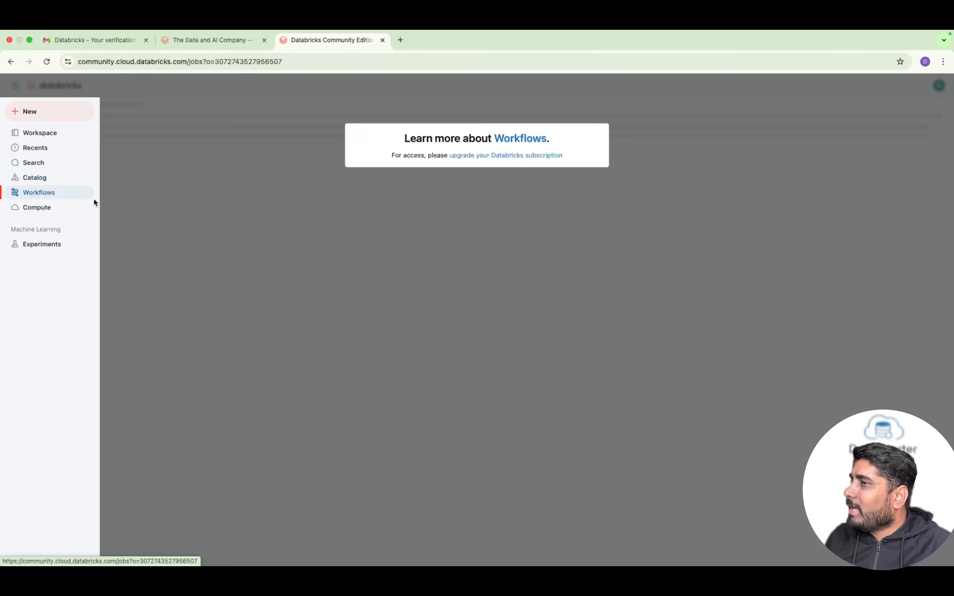
Check the All-purpose and Job compute lists, then start creating a new compute cluster
{"action": "left_click", "coordinate": [45, 213]}
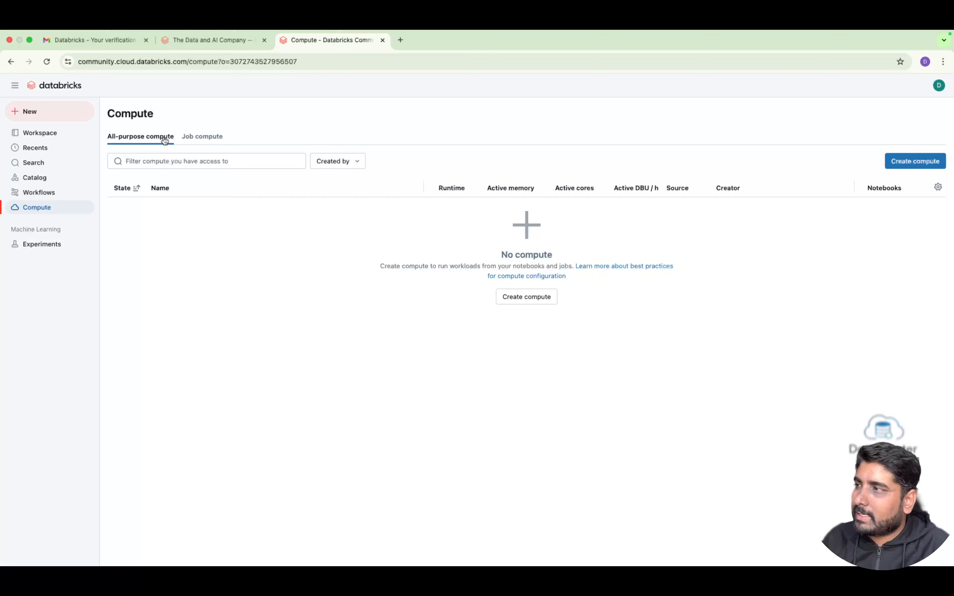
{"action": "left_click", "coordinate": [202, 138]}
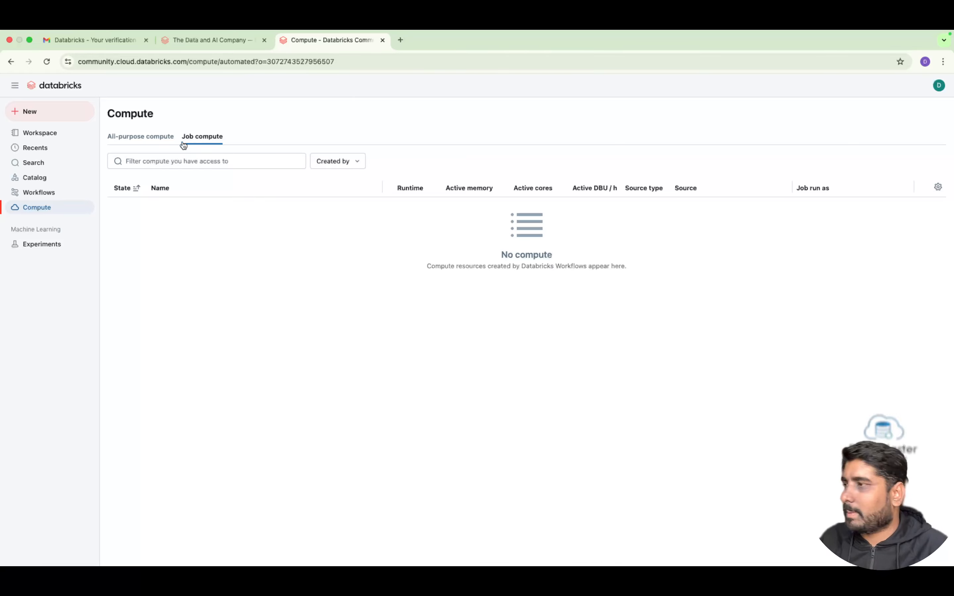
{"action": "left_click", "coordinate": [147, 146]}
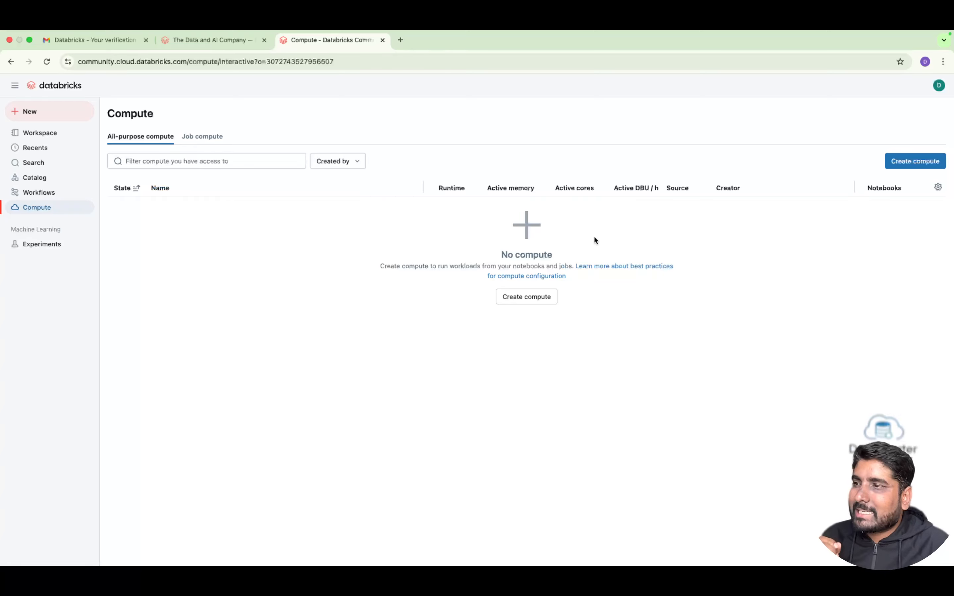
{"action": "left_click", "coordinate": [527, 301]}
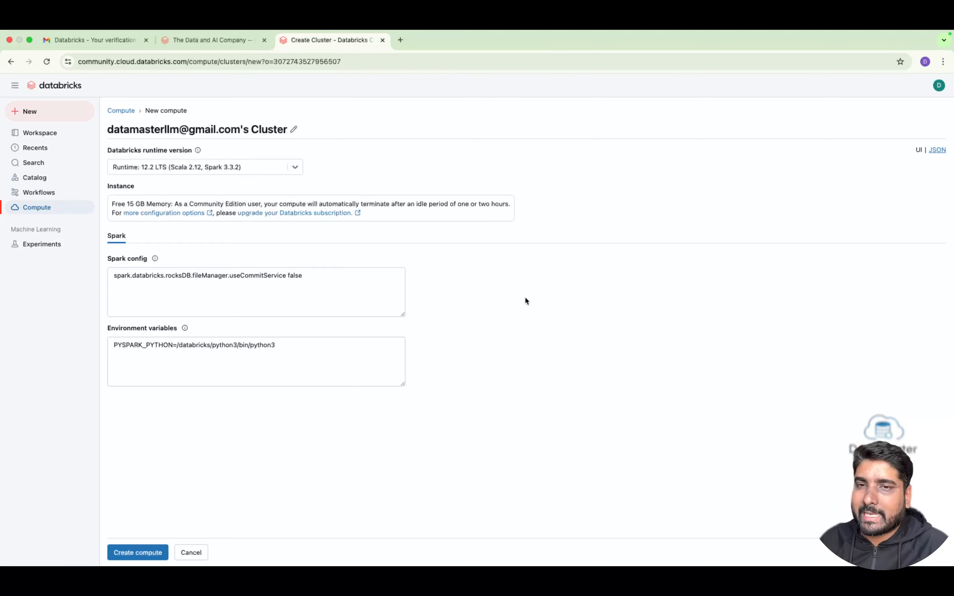
Replace the default account-based compute name with 'Data master'
{"action": "left_click", "coordinate": [294, 130]}
{"action": "left_click_drag", "start_coordinate": [293, 129], "coordinate": [102, 133]}
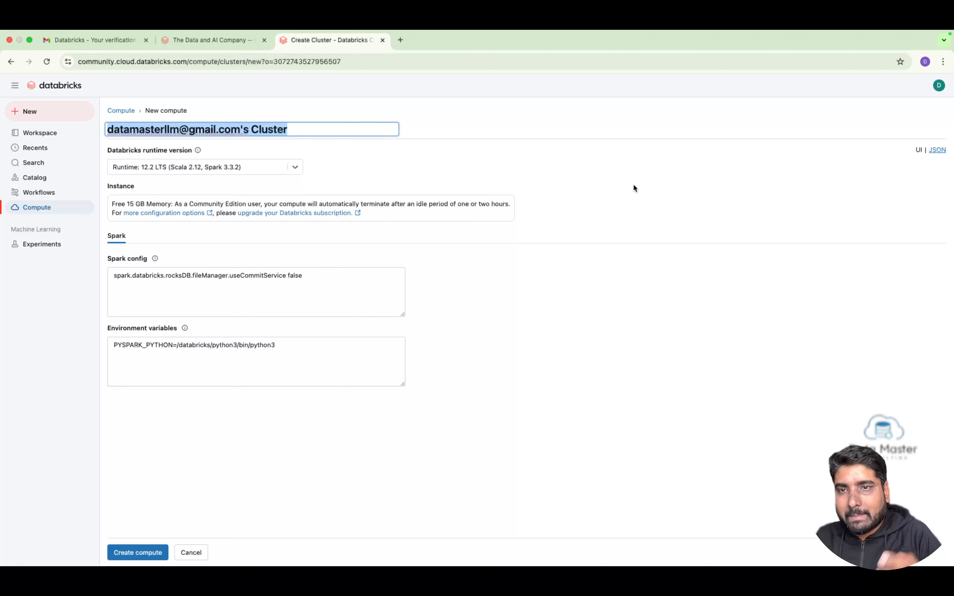
{"action": "type", "text": "Data master"}
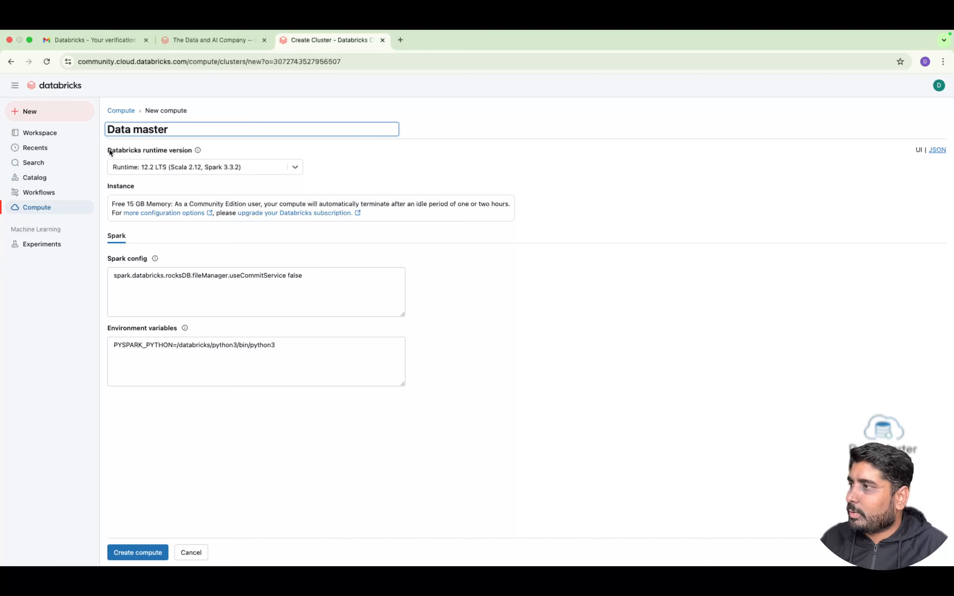
{"action": "left_click_drag", "start_coordinate": [109, 151], "coordinate": [185, 155]}
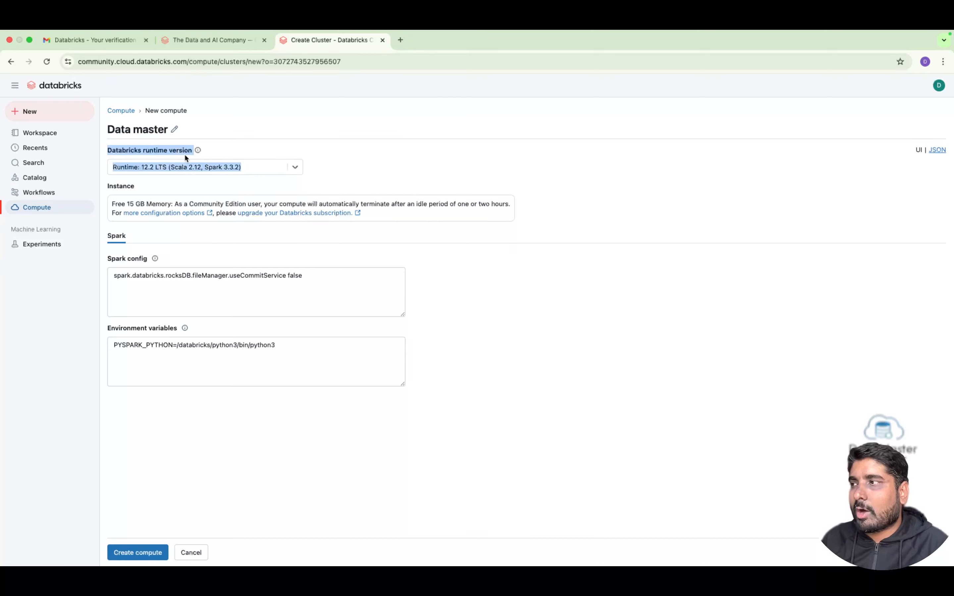
Browse the runtime versions, viewing the ML list and then Standard runtimes 16.2 to 9.1 LTS
{"action": "left_click", "coordinate": [301, 173]}
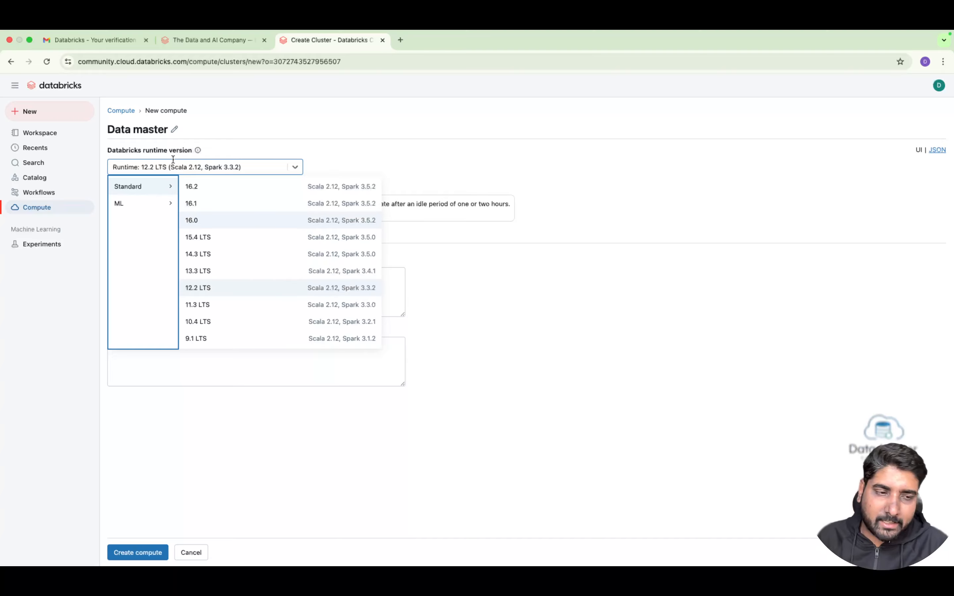
{"action": "left_click", "coordinate": [139, 205]}
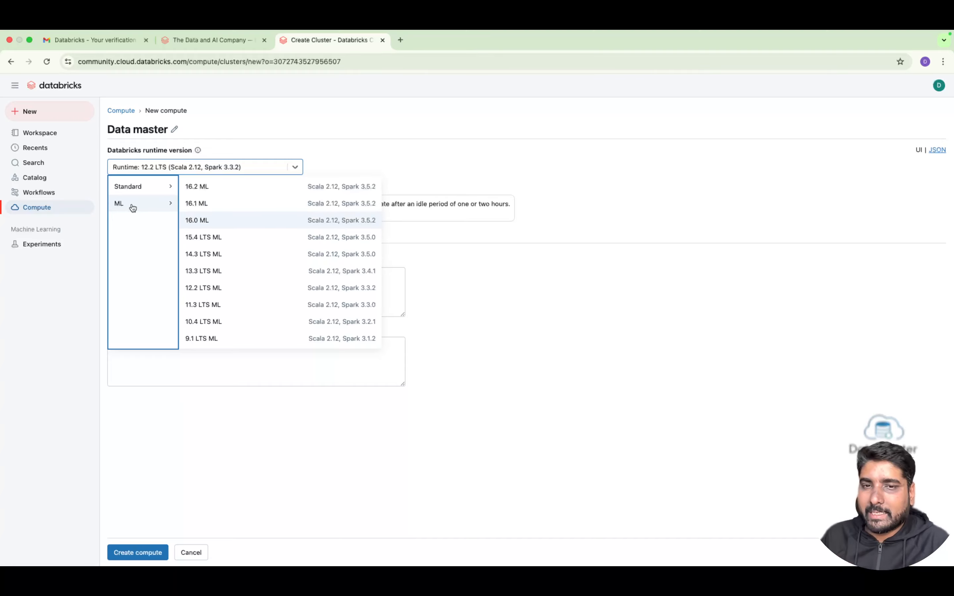
{"action": "left_click", "coordinate": [141, 187]}
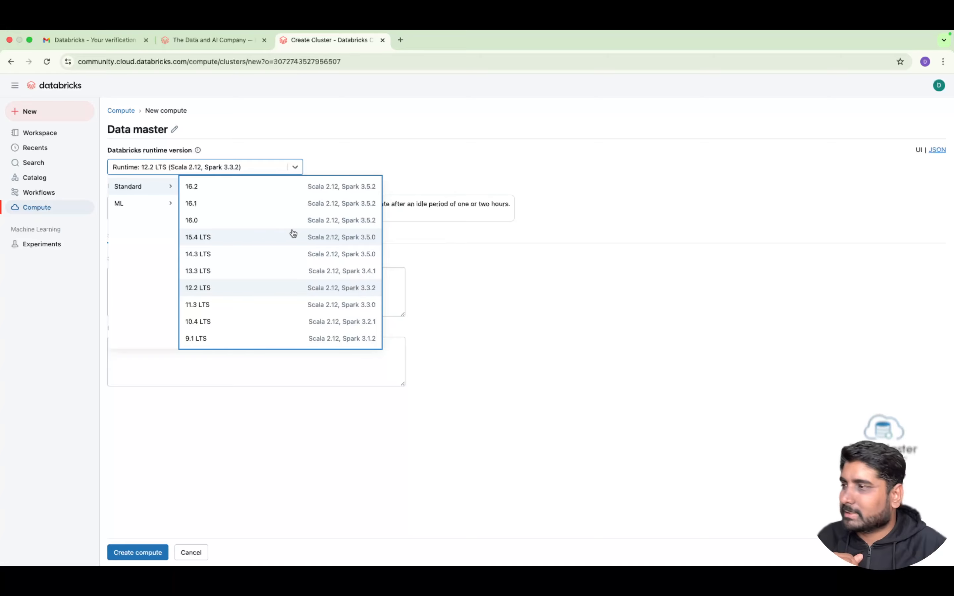
Pick runtime 15.4 LTS, note the 15 GB memory allowance, and create the Data master cluster
{"action": "left_click", "coordinate": [209, 239]}
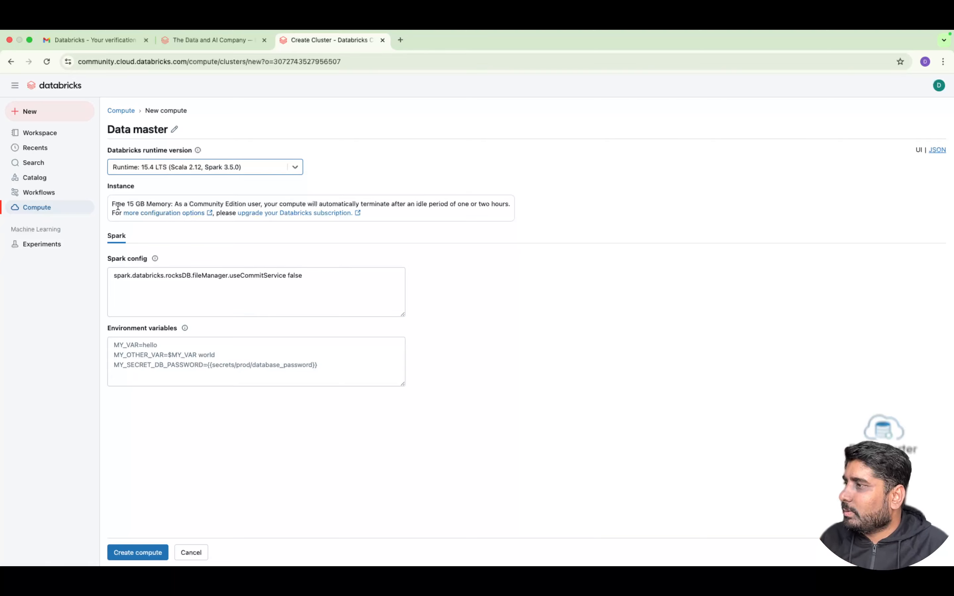
{"action": "left_click_drag", "start_coordinate": [127, 202], "coordinate": [172, 203]}
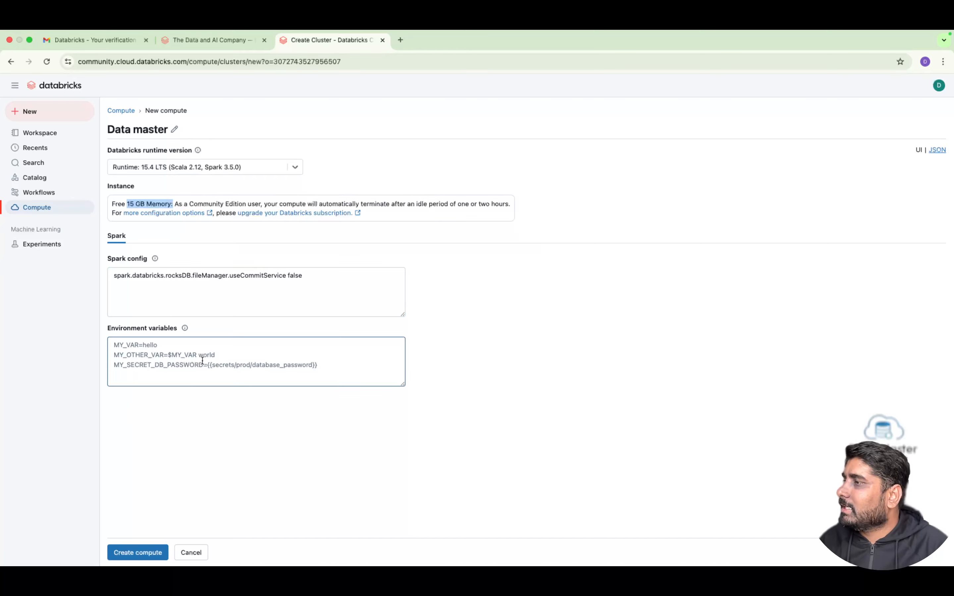
{"action": "left_click", "coordinate": [147, 557]}
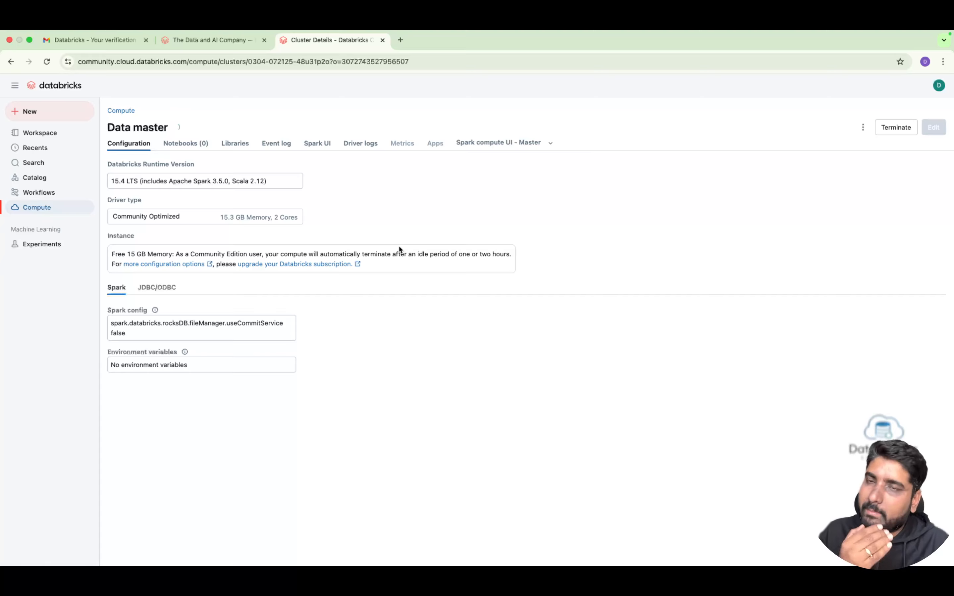
Return to the Compute list, then go to the workspace file browser
{"action": "left_click", "coordinate": [121, 111]}
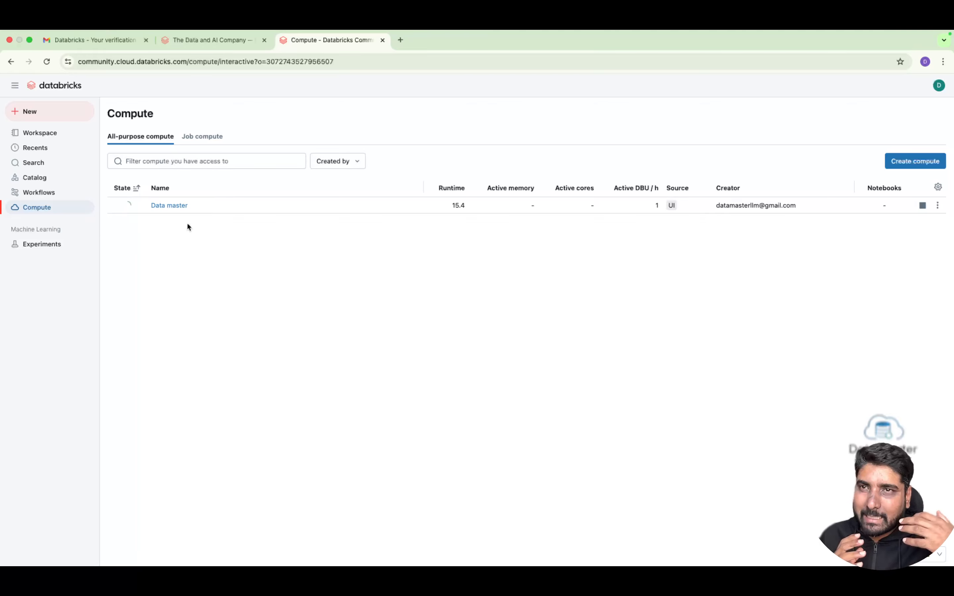
{"action": "left_click", "coordinate": [43, 133]}
Open the 'Getting started iwth databricks' notebook from Databricks for Everyone in a new tab
{"action": "left_click", "coordinate": [367, 165]}
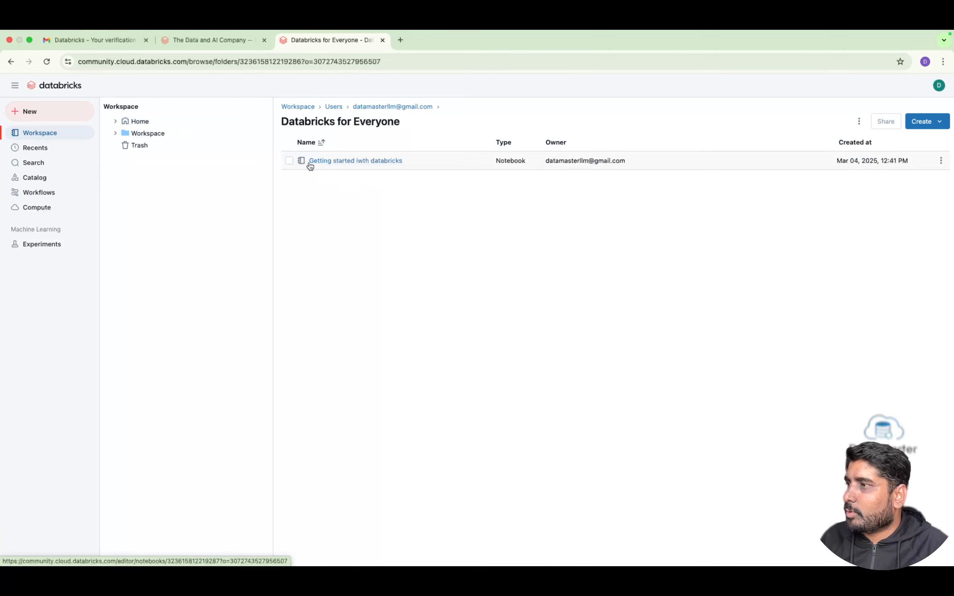
{"action": "right_click", "coordinate": [337, 161]}
{"action": "left_click", "coordinate": [368, 171]}
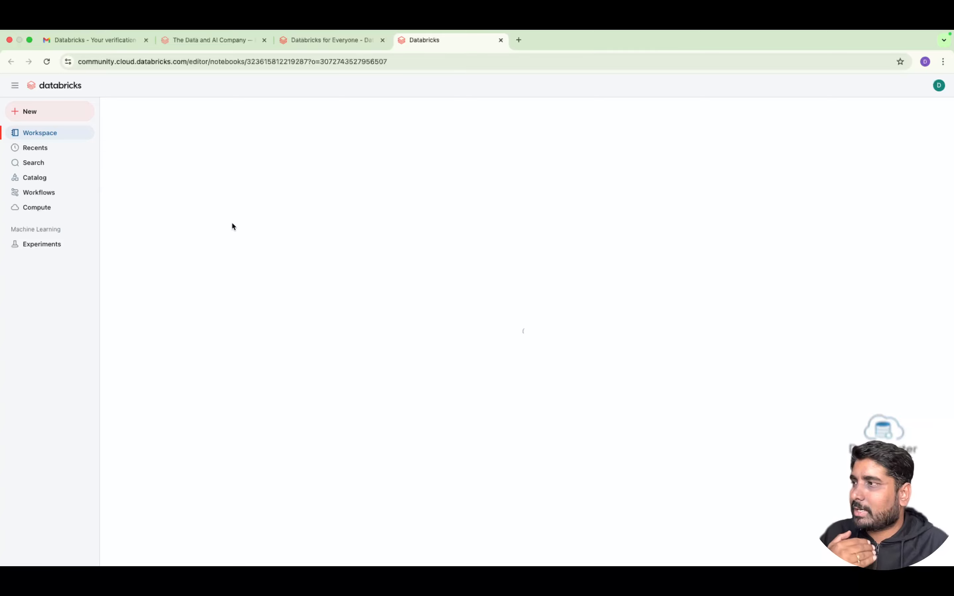
Replace cell 2's %sql line with print("Hello"), leaving no trailing space
{"action": "triple_click", "coordinate": [356, 267]}
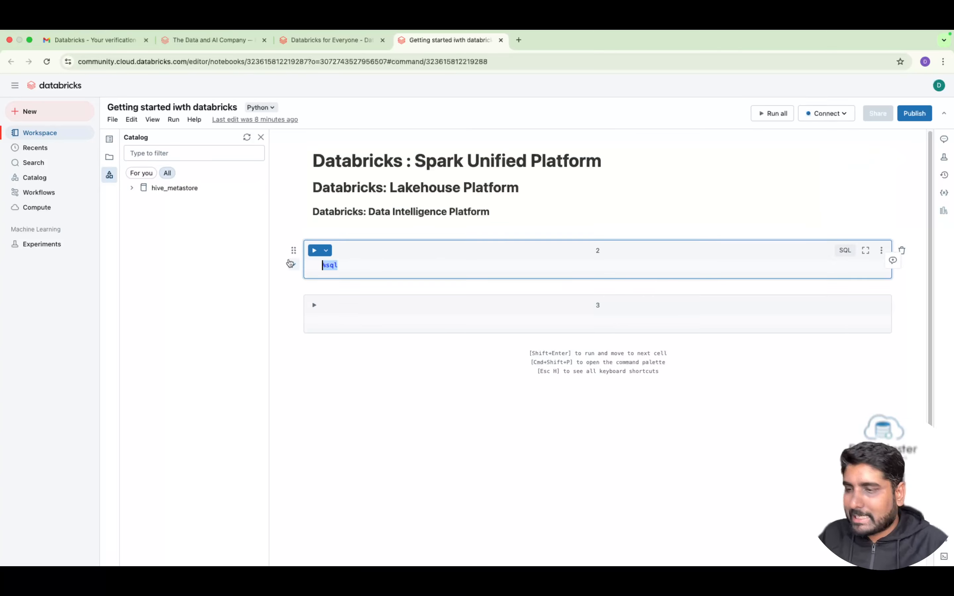
{"action": "type", "text": "pruibt"}
{"action": "key", "text": "BackSpace"}
{"action": "key", "text": "BackSpace"}
{"action": "key", "text": "BackSpace"}
{"action": "key", "text": "BackSpace"}
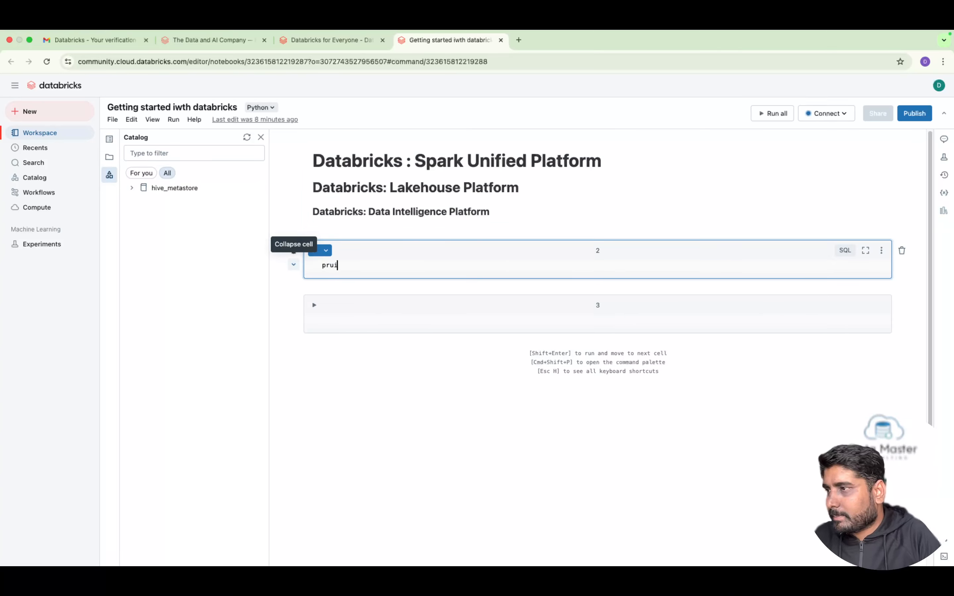
{"action": "type", "text": "int(\"Hello"}
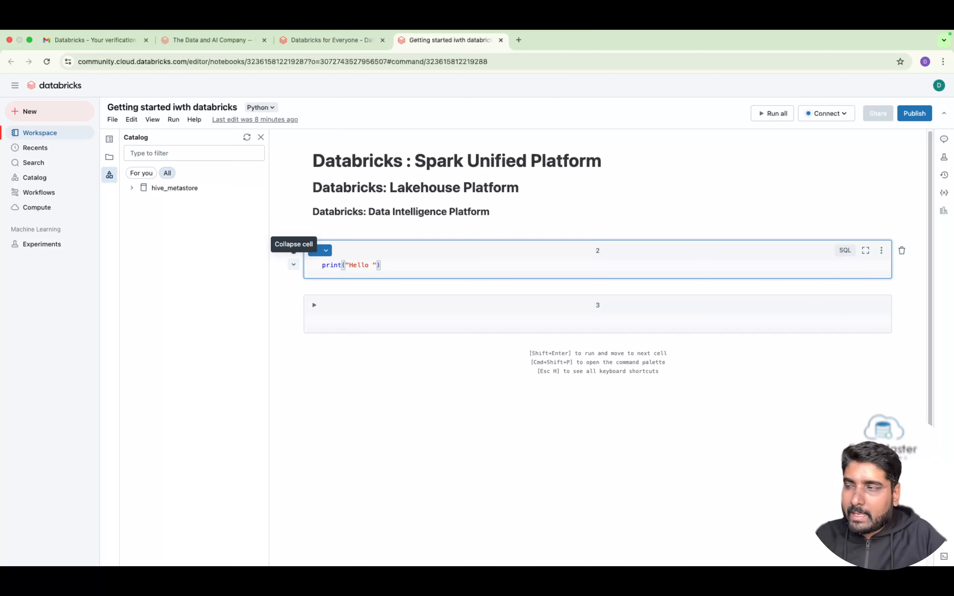
{"action": "key", "text": "BackSpace"}
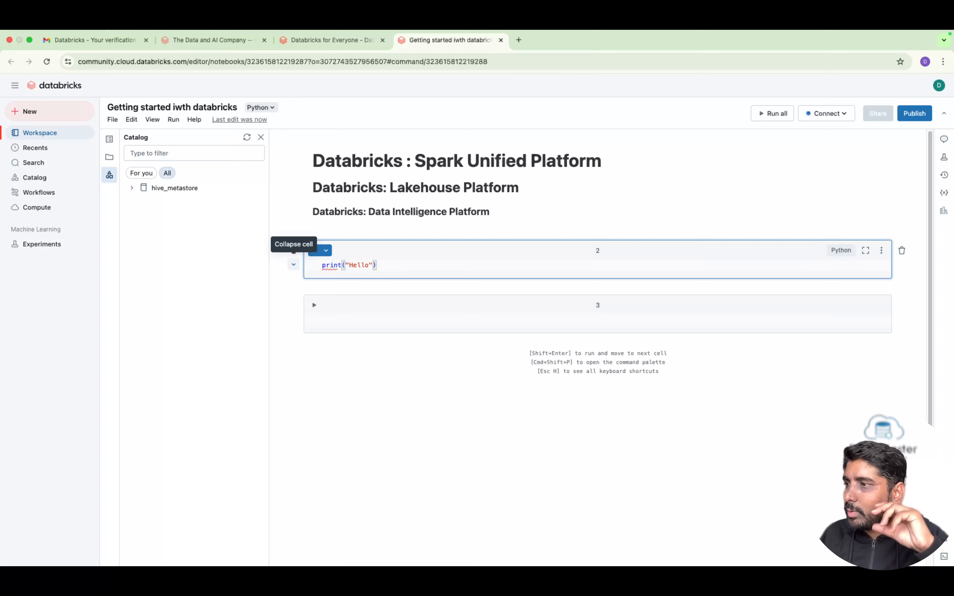
{"action": "left_click", "coordinate": [393, 267]}
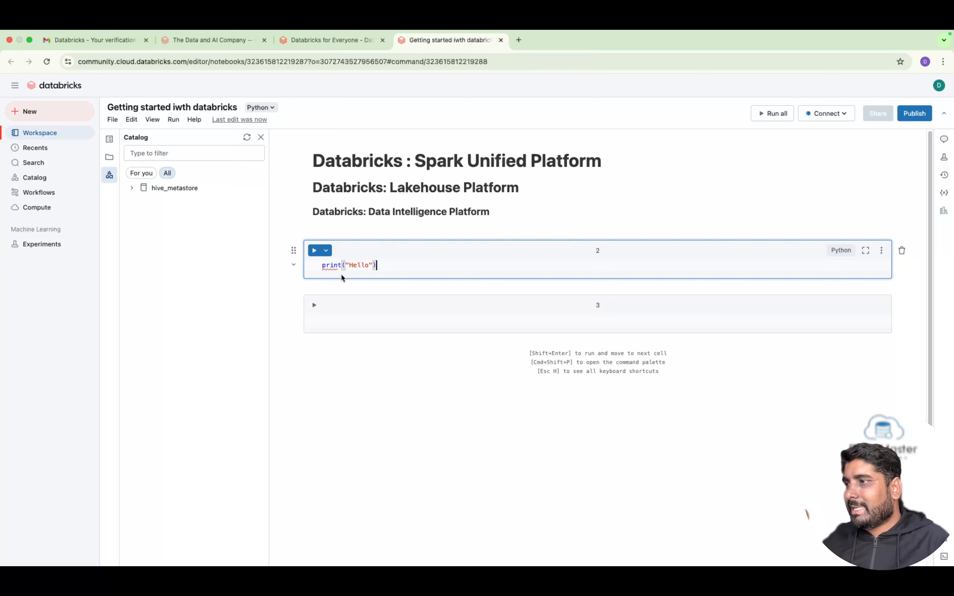
Wait on the Compute page until Data master is running, then return to the notebook
{"action": "left_click", "coordinate": [324, 38]}
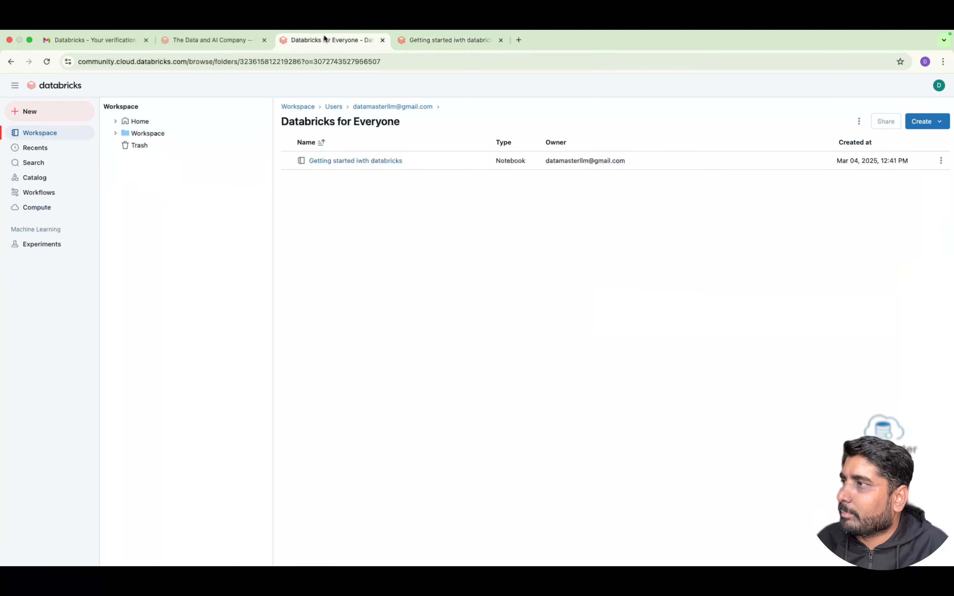
{"action": "left_click", "coordinate": [37, 207]}
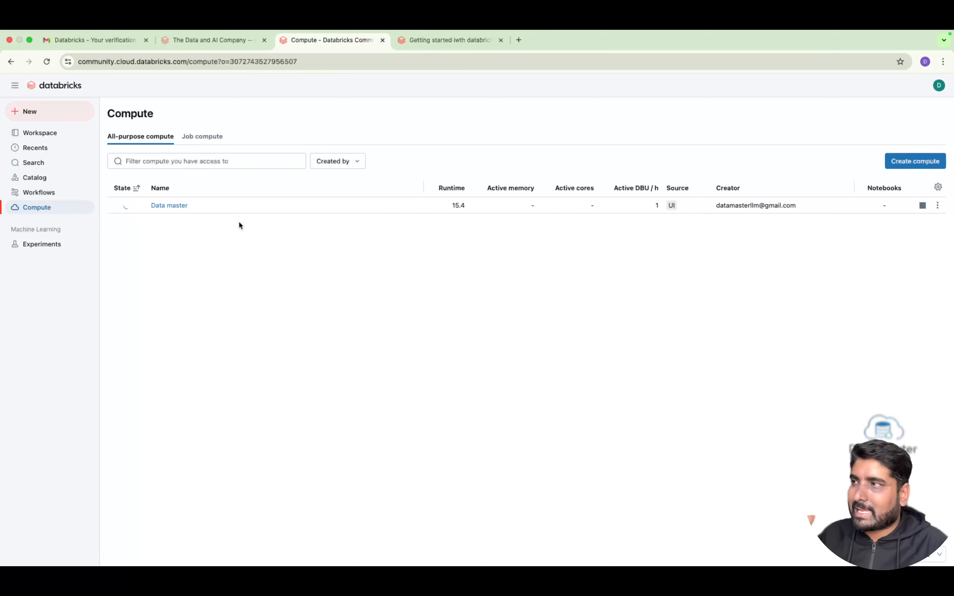
{"action": "left_click", "coordinate": [452, 41]}
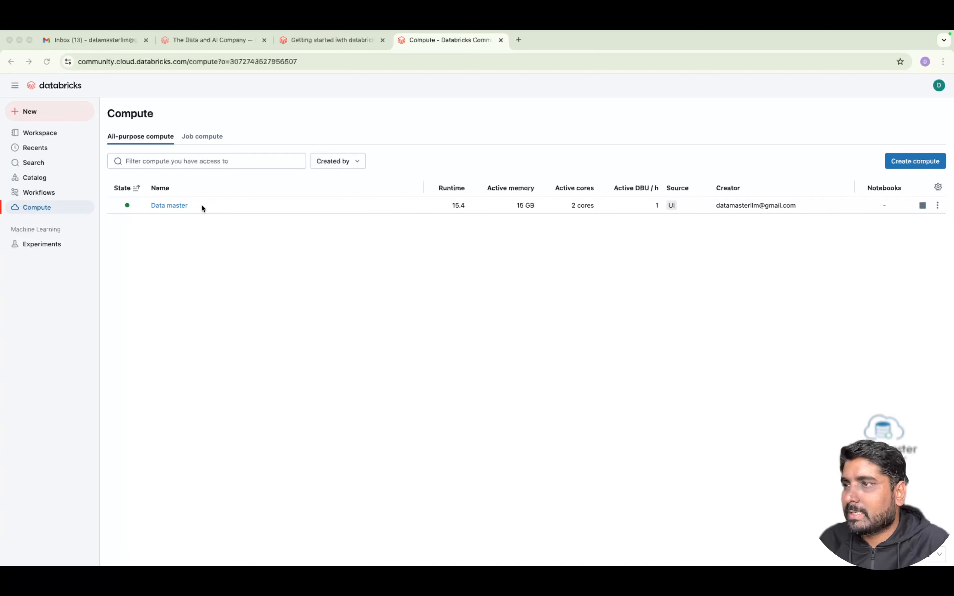
{"action": "left_click", "coordinate": [590, 188]}
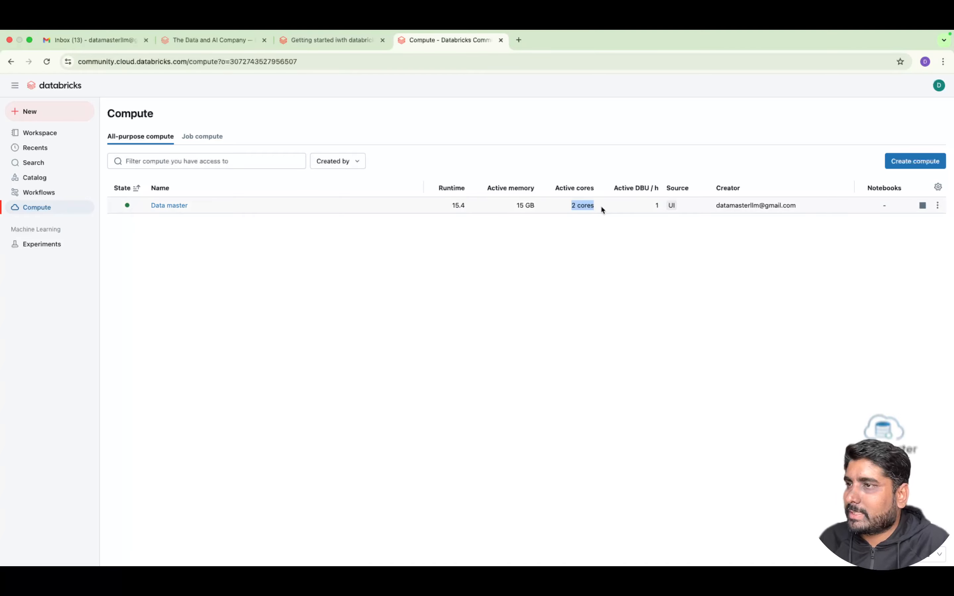
{"action": "left_click", "coordinate": [326, 46]}
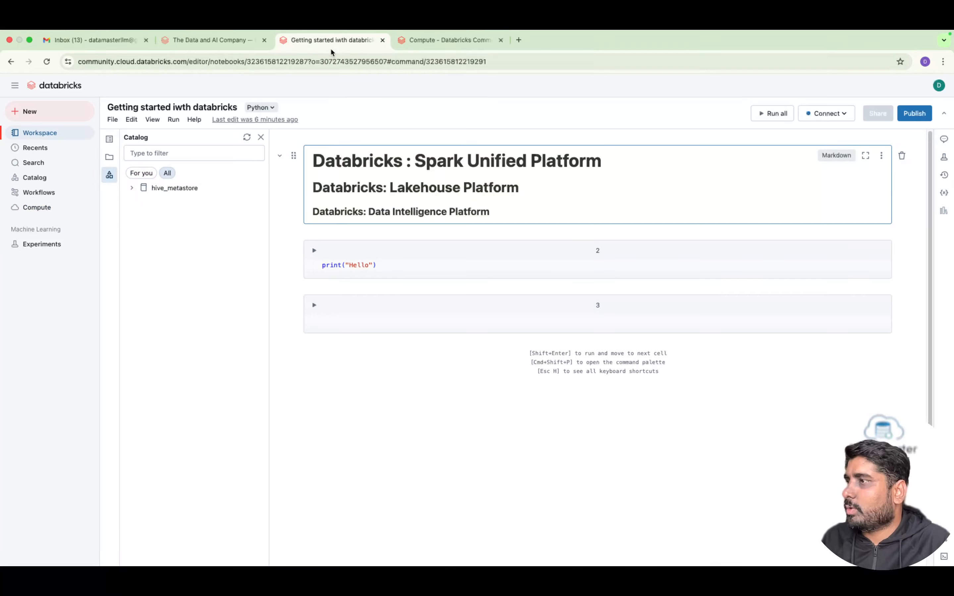
Correct the notebook title to 'Getting started with databricks'
{"action": "left_click", "coordinate": [180, 107]}
{"action": "key", "text": "BackSpace"}
{"action": "key", "text": "BackSpace"}
{"action": "type", "text": "wi"}
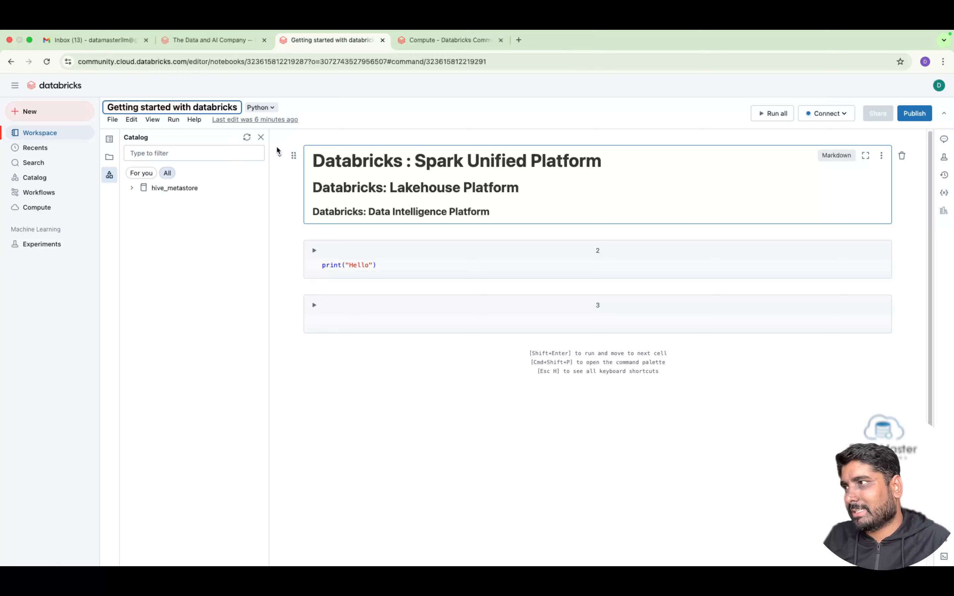
{"action": "key", "text": "Return"}
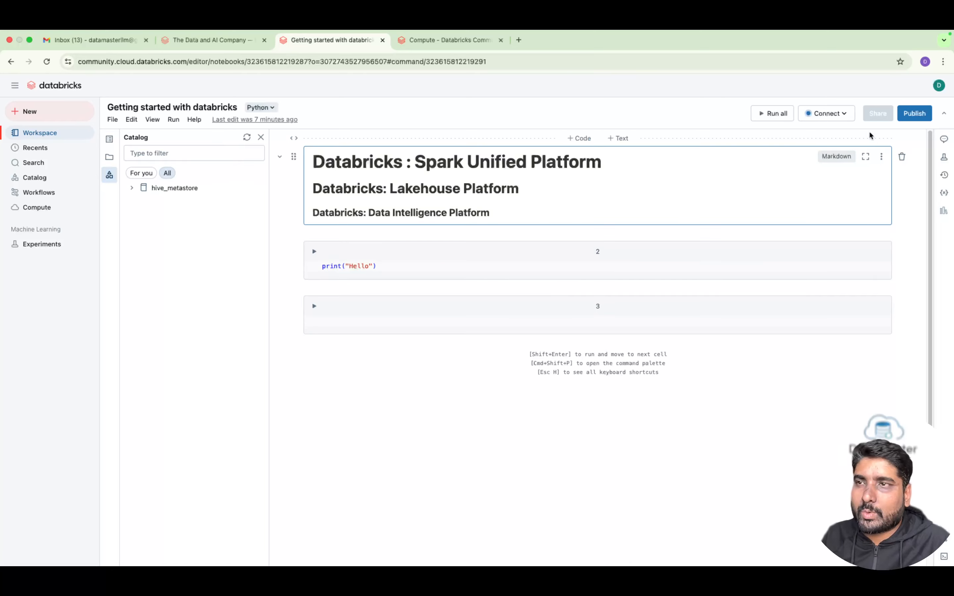
{"action": "left_click", "coordinate": [840, 115]}
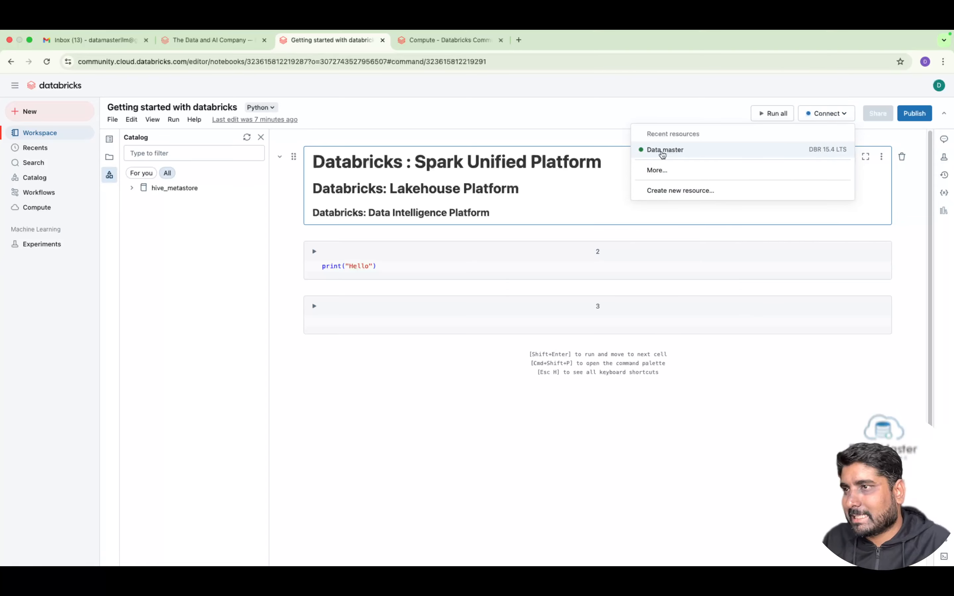
Attach the notebook to Data master and run cell 2, printing Hello
{"action": "left_click", "coordinate": [663, 153]}
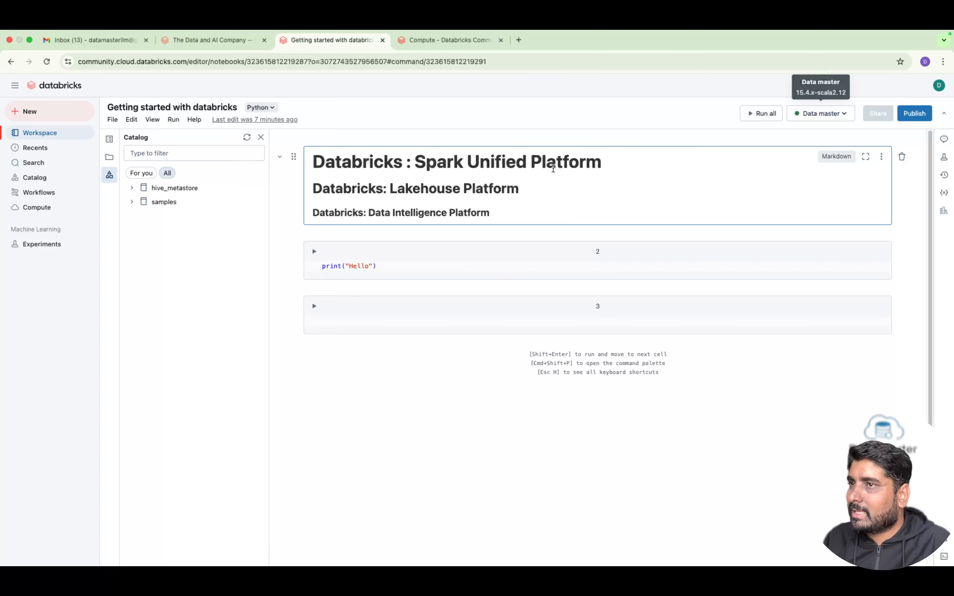
{"action": "left_click", "coordinate": [316, 252]}
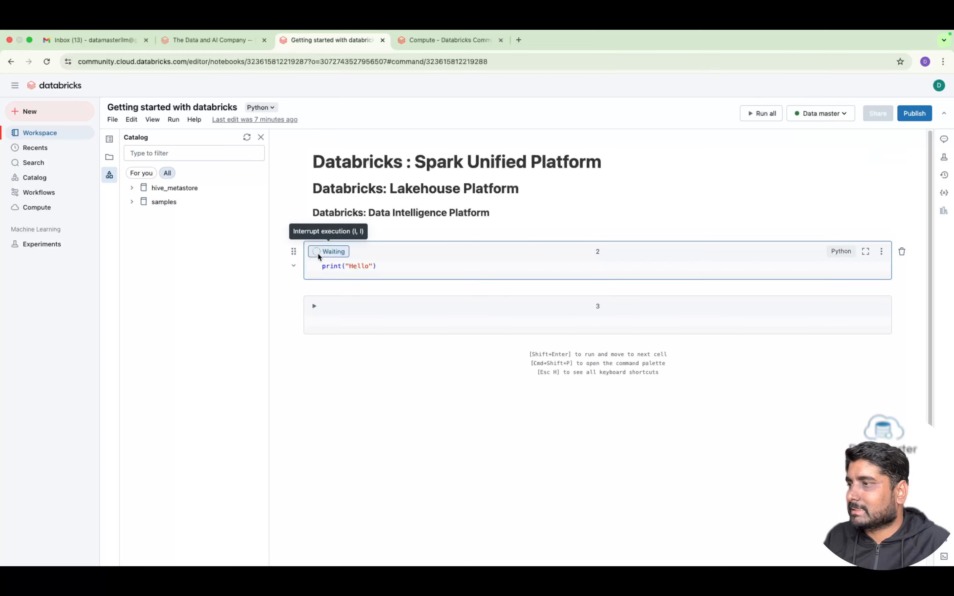
{"action": "left_click", "coordinate": [191, 140]}
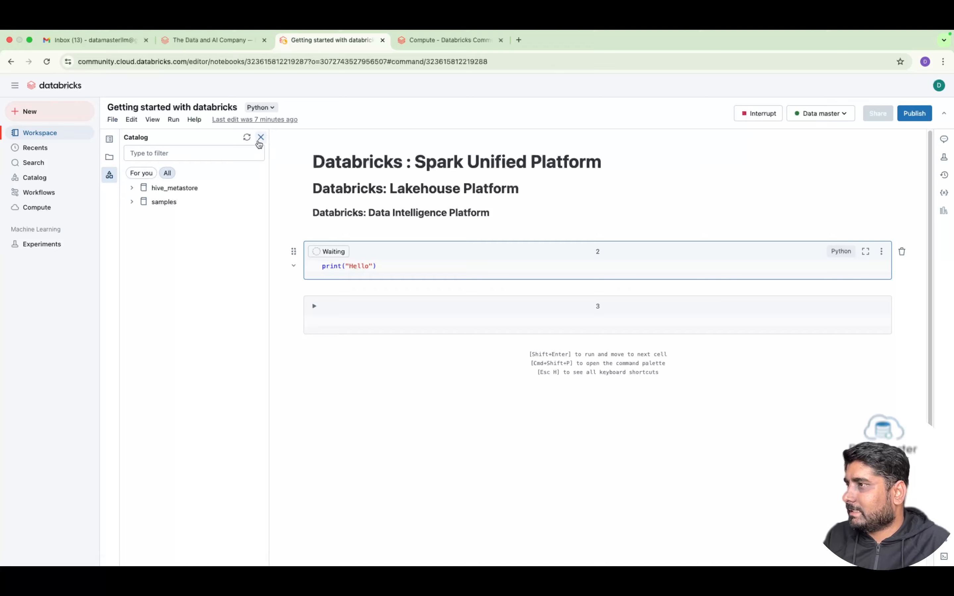
Close the Catalog panel and side navigation to widen the notebook, then move to cell 3
{"action": "left_click", "coordinate": [259, 138]}
{"action": "left_click", "coordinate": [14, 85]}
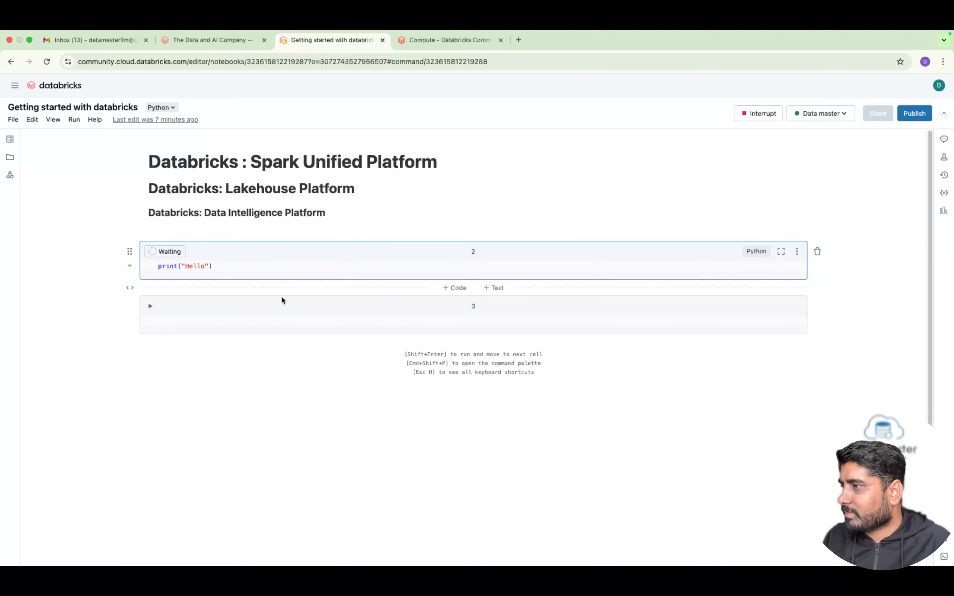
{"action": "left_click", "coordinate": [192, 323]}
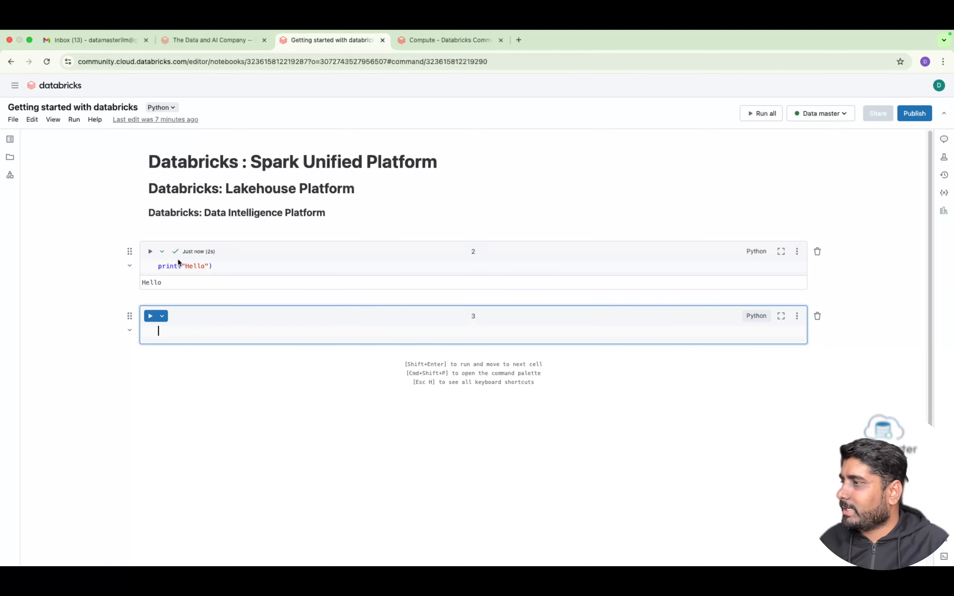
{"action": "mouse_move", "coordinate": [177, 255]}
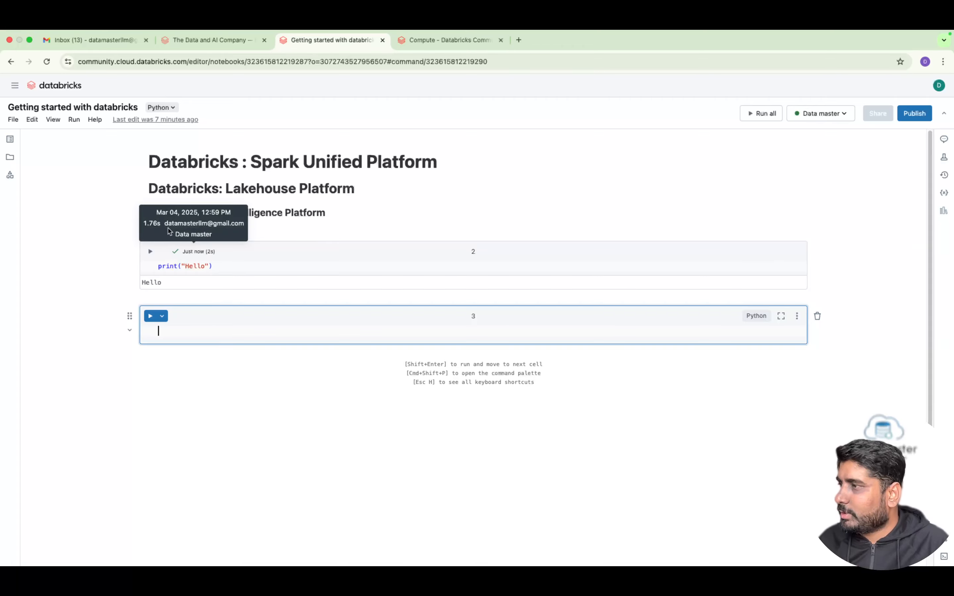
{"action": "left_click_drag", "start_coordinate": [161, 226], "coordinate": [241, 217]}
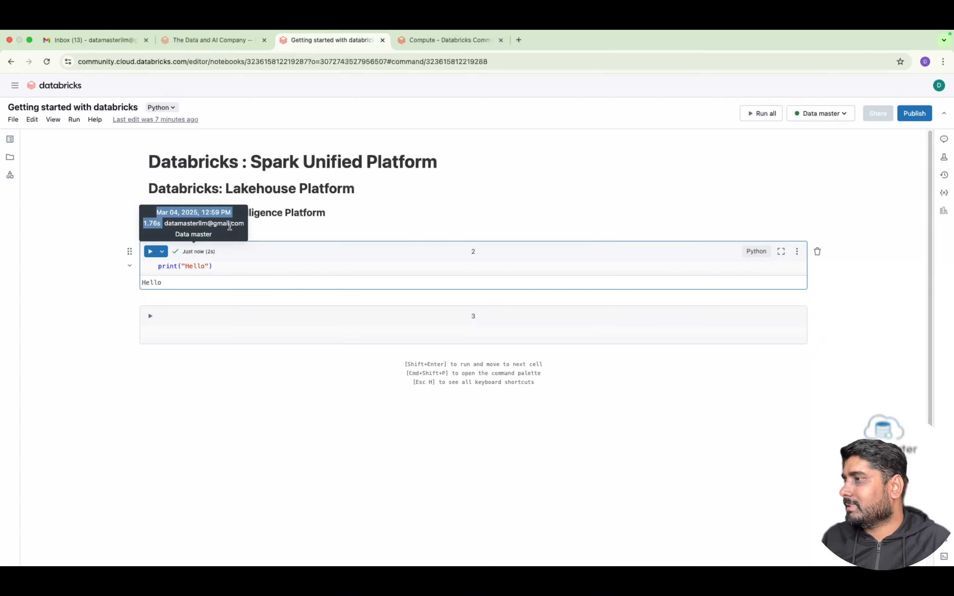
{"action": "left_click_drag", "start_coordinate": [175, 233], "coordinate": [244, 224]}
Write and run %sql select "Run SQL" in cell 3, returning a one-row result
{"action": "left_click", "coordinate": [181, 335]}
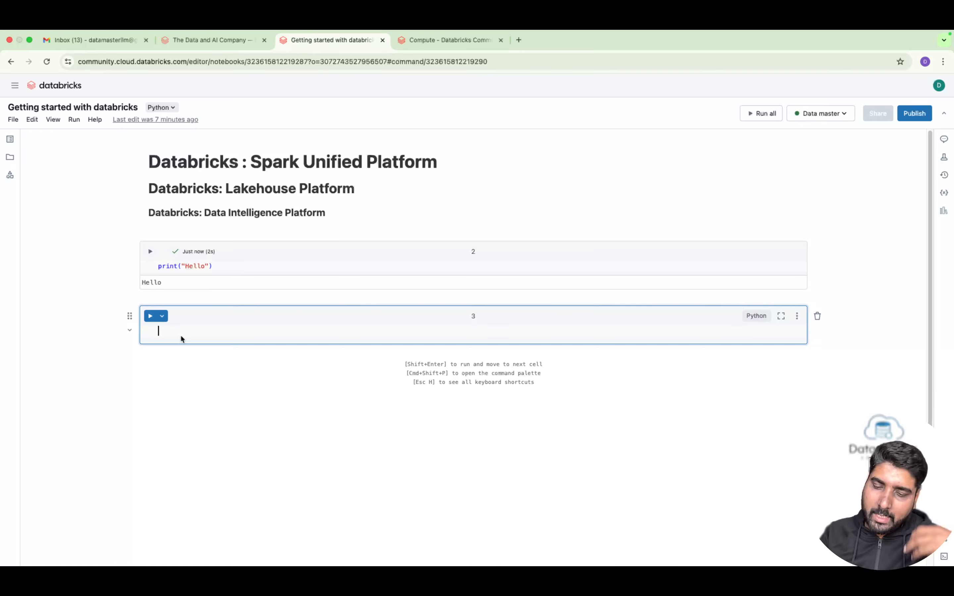
{"action": "type", "text": "%"}
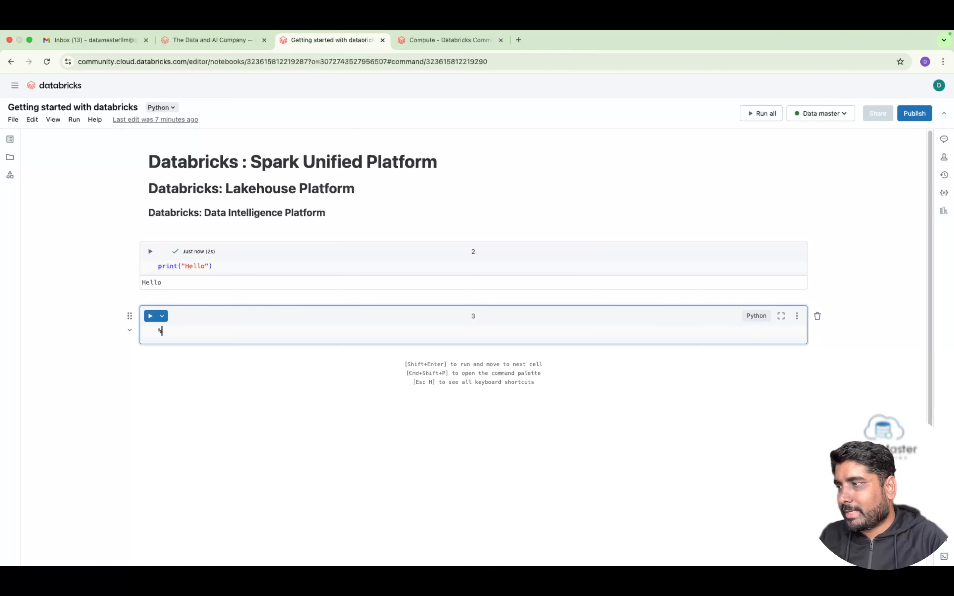
{"action": "type", "text": "sql"}
{"action": "key", "text": "Return"}
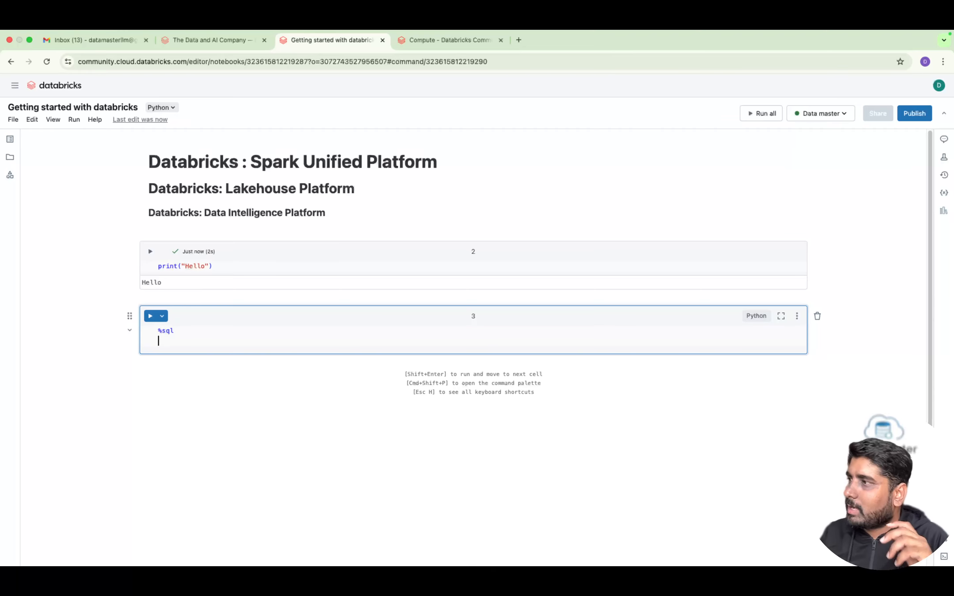
{"action": "type", "text": "sele"}
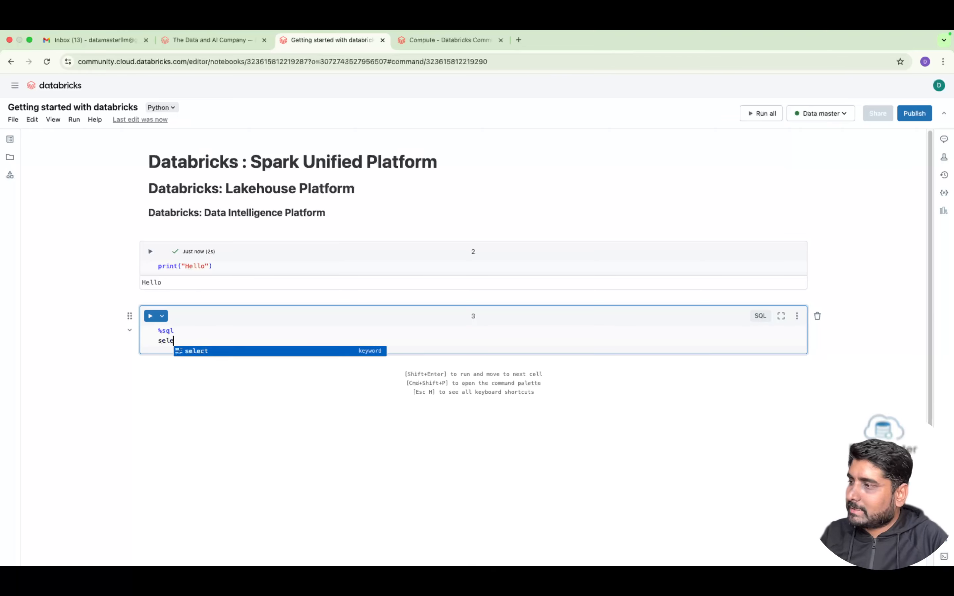
{"action": "type", "text": "ct \"Run SQL"}
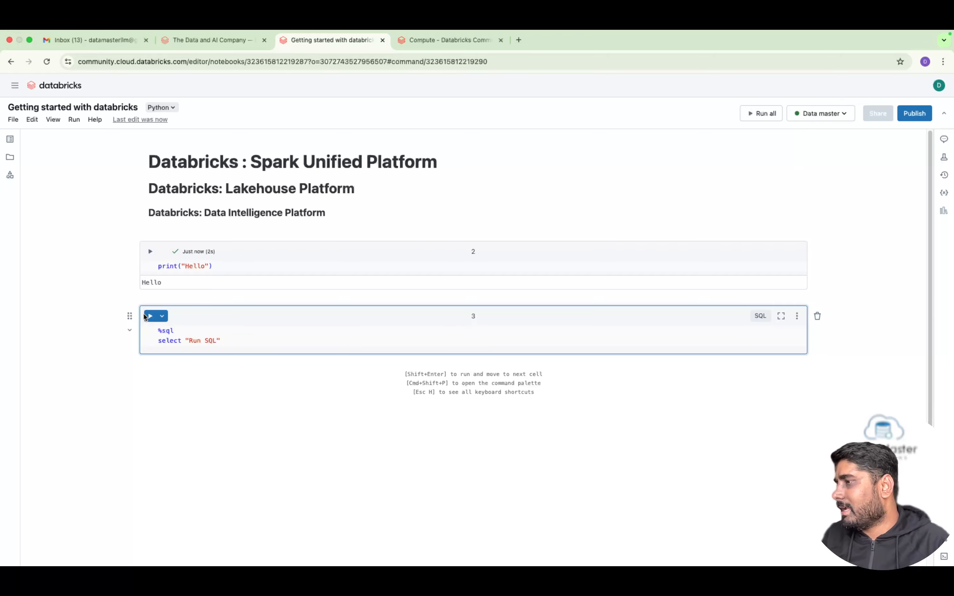
{"action": "key", "text": "shift+Return"}
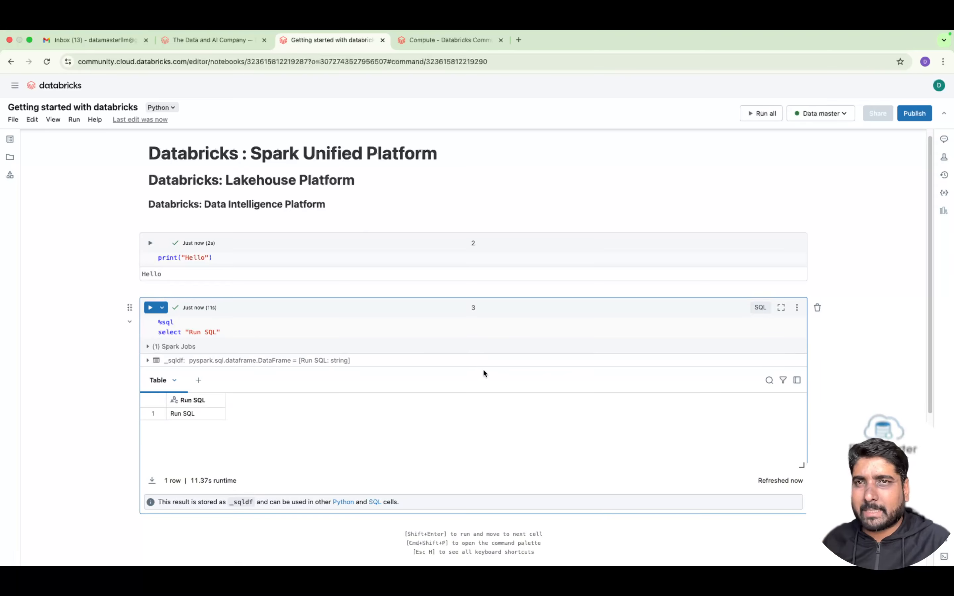
{"action": "scroll", "coordinate": [579, 341], "scroll_direction": "down", "scroll_amount": 3}
{"action": "scroll", "coordinate": [541, 342], "scroll_direction": "up", "scroll_amount": 2}
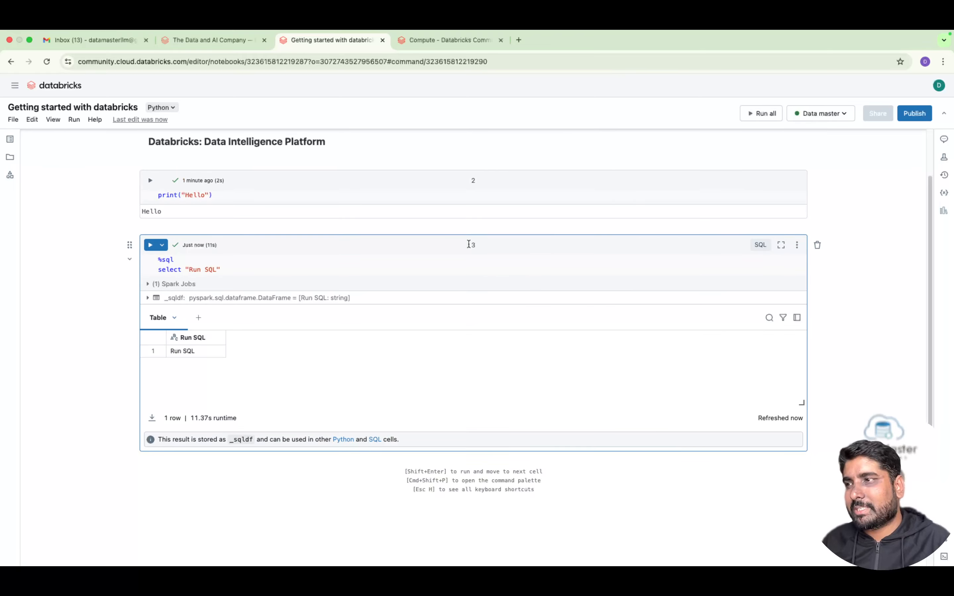
{"action": "mouse_move", "coordinate": [538, 235]}
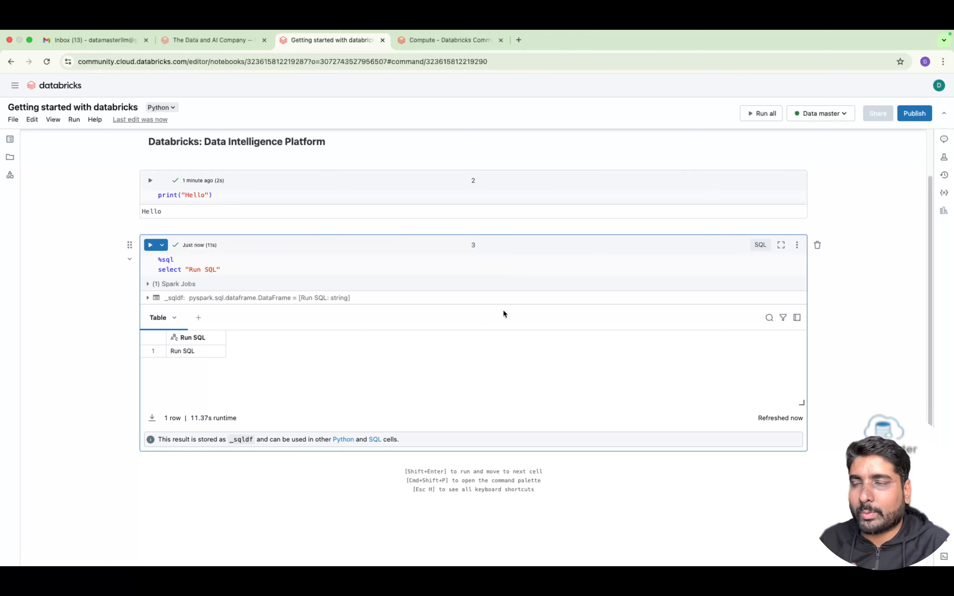
{"action": "scroll", "coordinate": [459, 301], "scroll_direction": "down", "scroll_amount": 3}
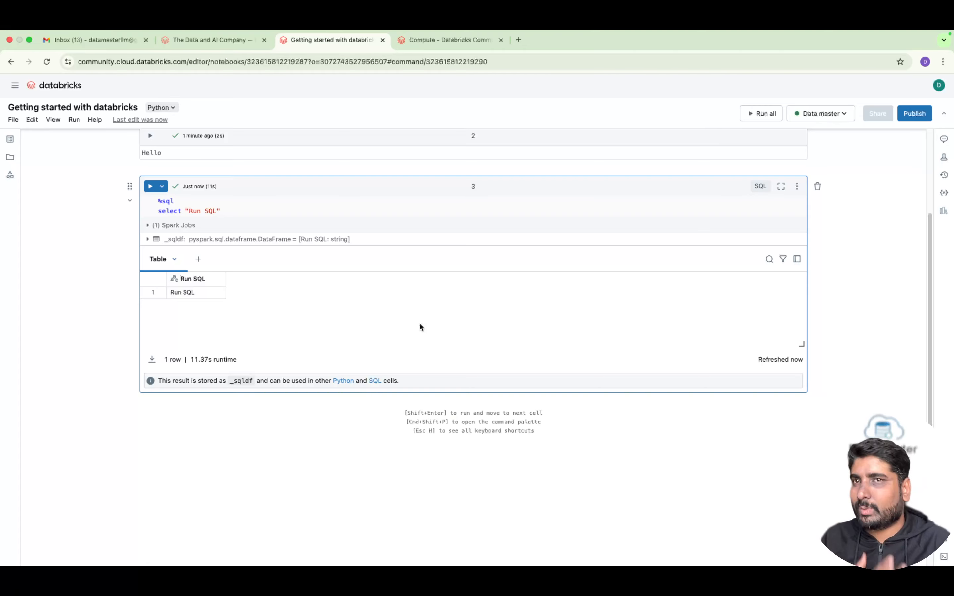
{"action": "scroll", "coordinate": [419, 323], "scroll_direction": "up", "scroll_amount": 3}
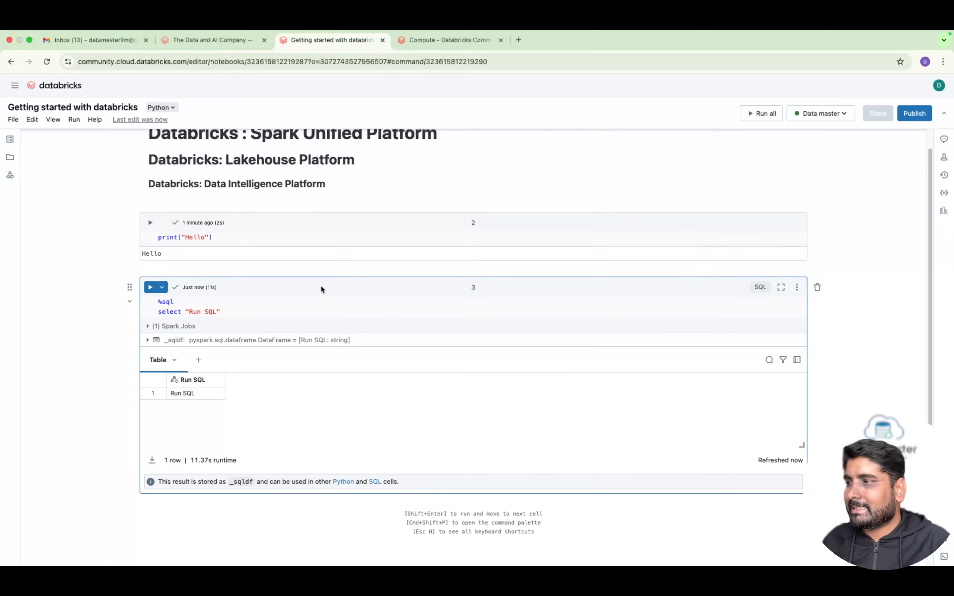
{"action": "scroll", "coordinate": [321, 285], "scroll_direction": "down", "scroll_amount": 3}
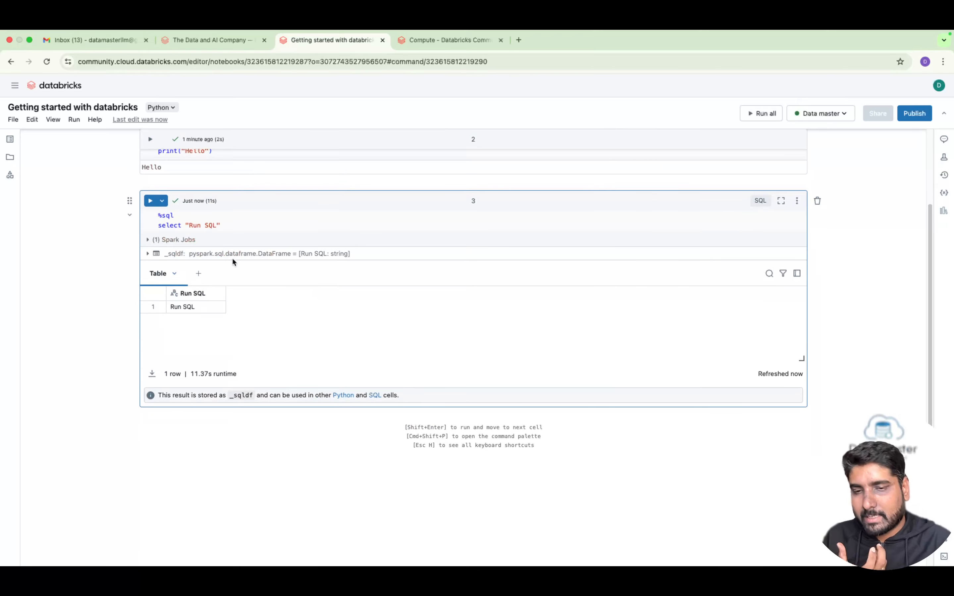